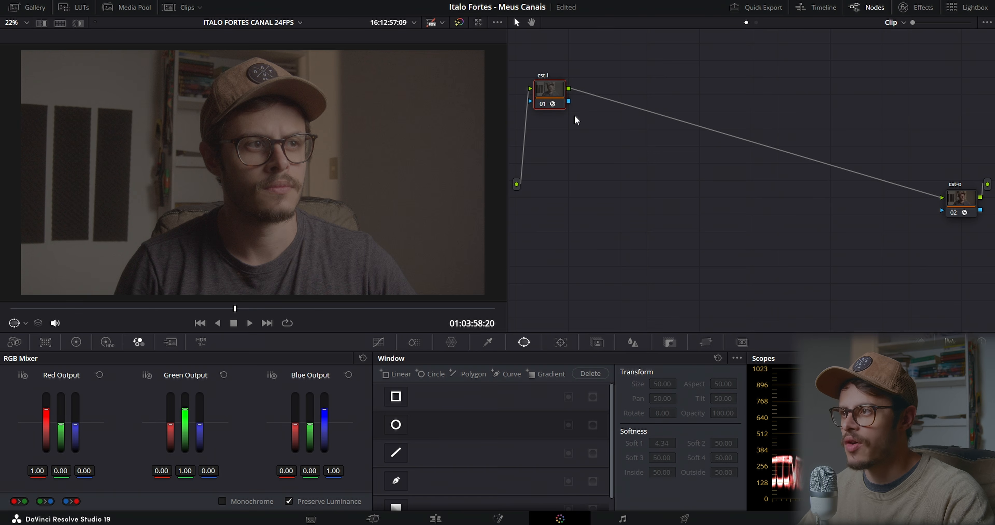
pyautogui.rightClick(553, 94)
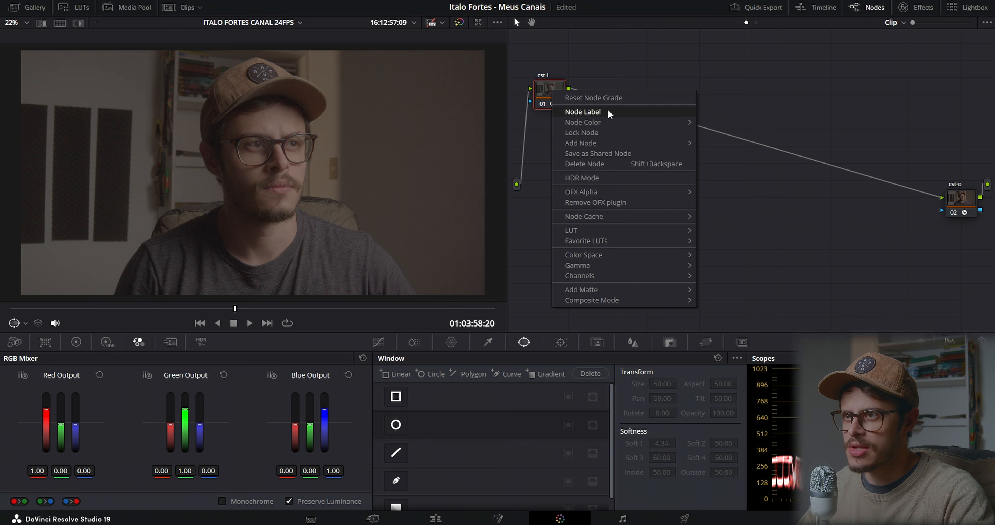
pyautogui.moveTo(643, 140)
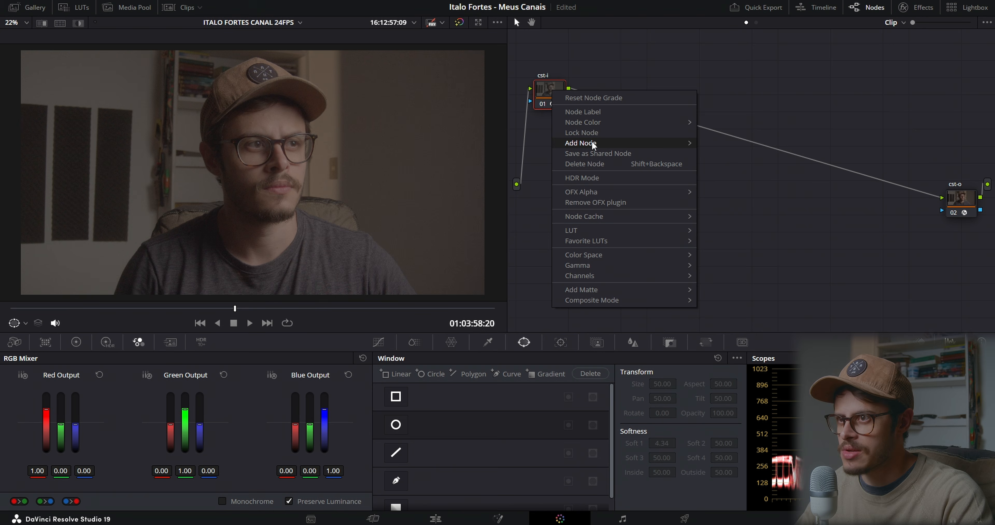
pyautogui.click(722, 89)
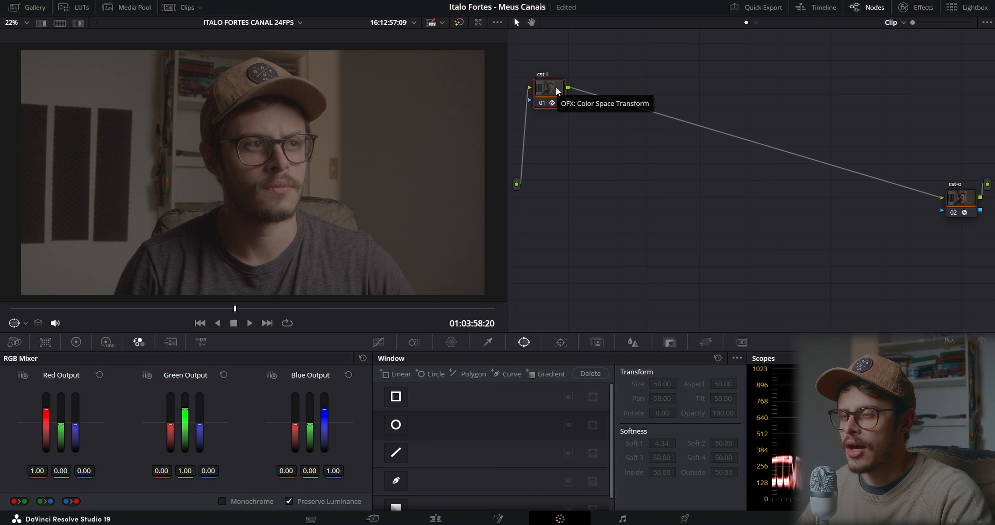
# Add a serial node after the cst-i node and space it slightly away from it
pyautogui.hotkey('alt', 's')
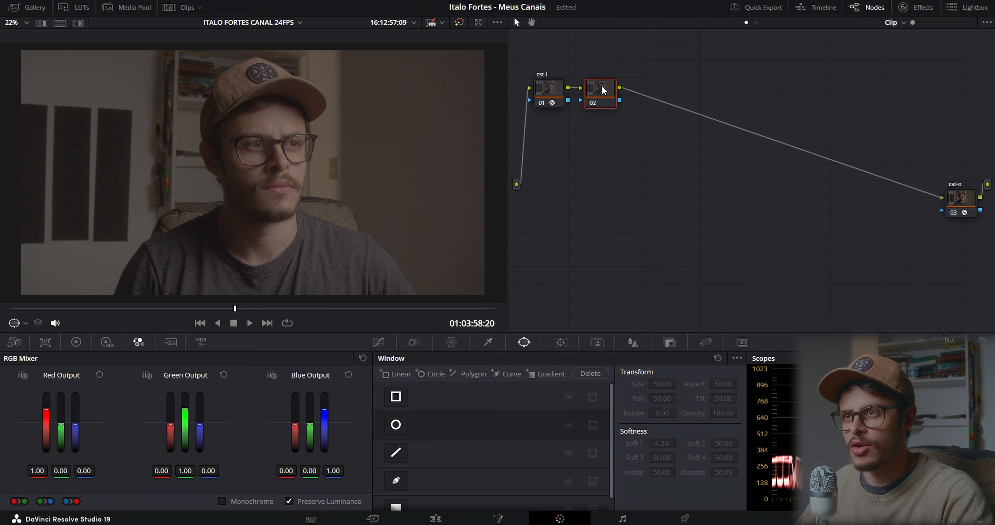
pyautogui.moveTo(602, 87); pyautogui.dragTo(607, 91)
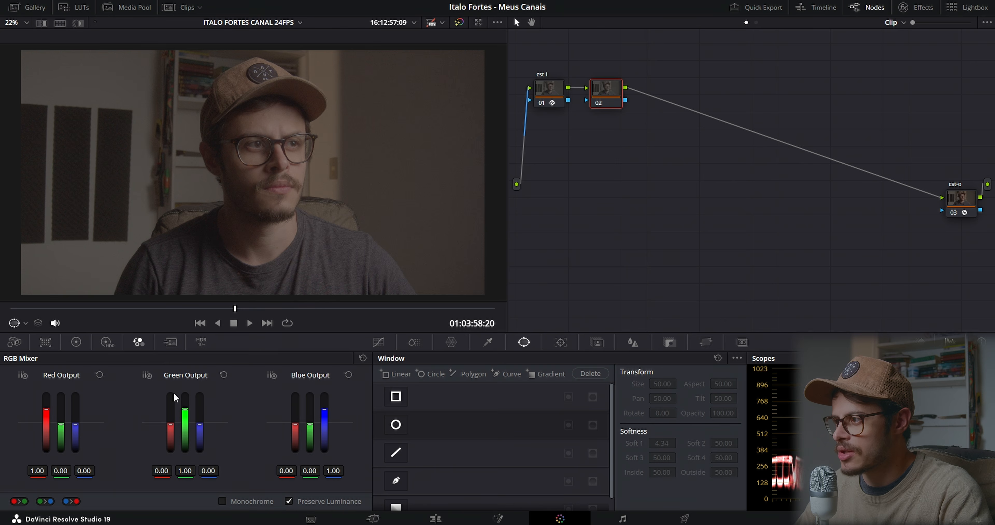
# Try the RGB Mixer's Monochrome option on node 02, and reset the node's grade
pyautogui.click(223, 500)
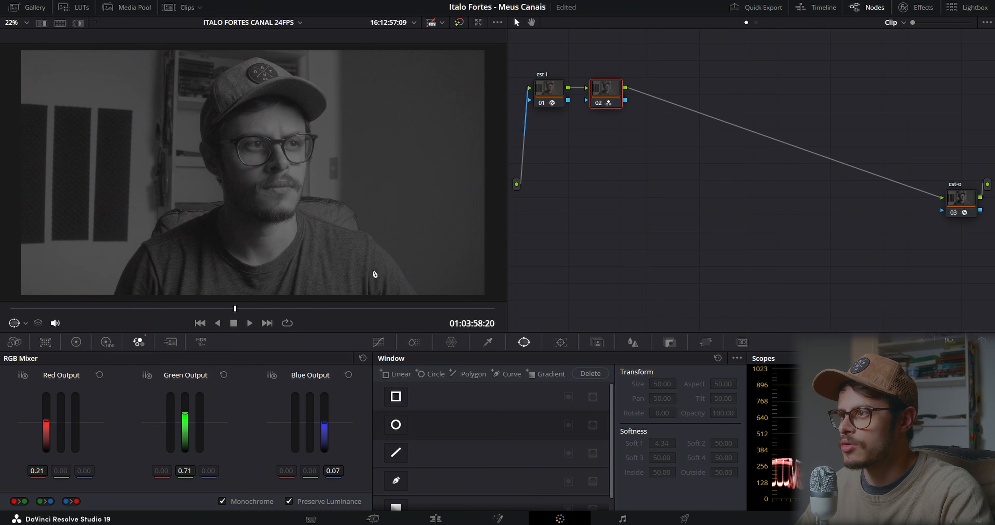
pyautogui.rightClick(611, 90)
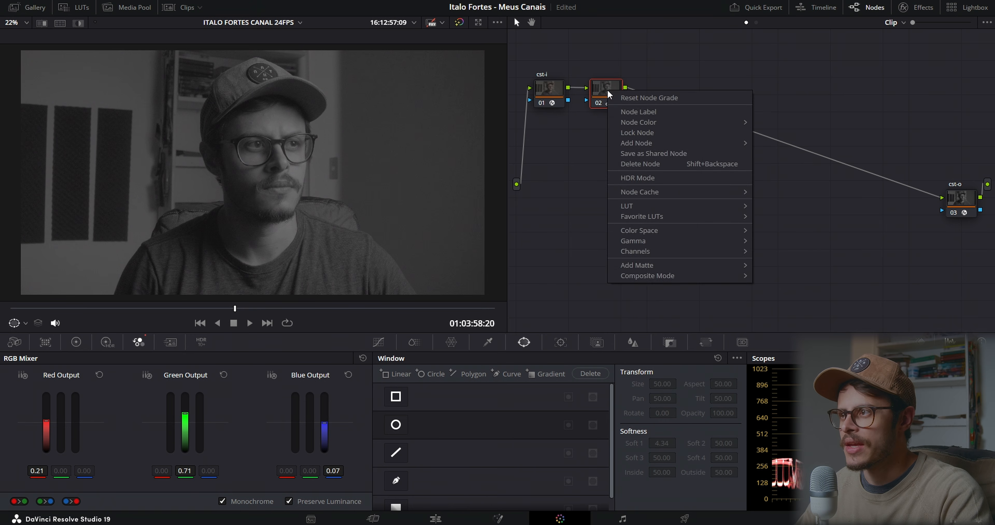
pyautogui.click(619, 97)
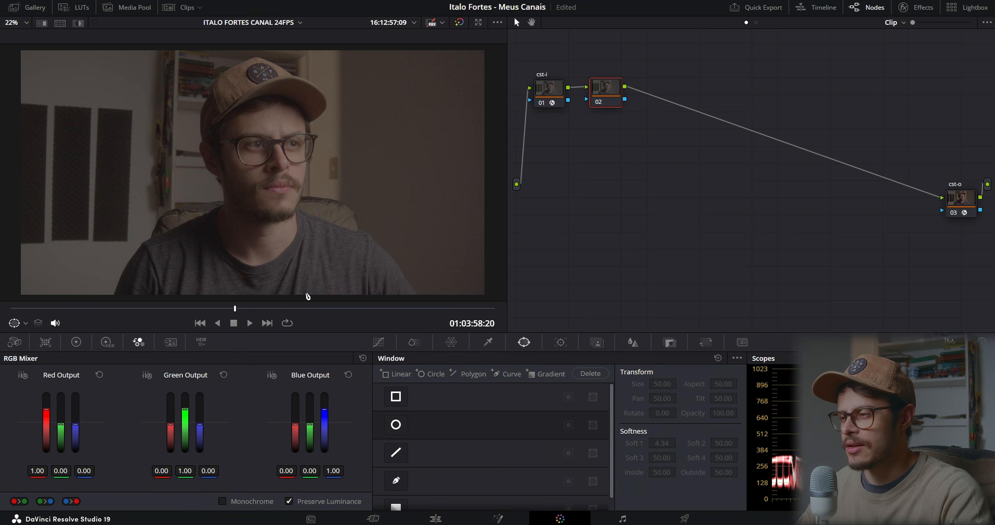
# Try removing the colour in node 02 with saturation 0, and restore the saturation to 50
pyautogui.click(76, 342)
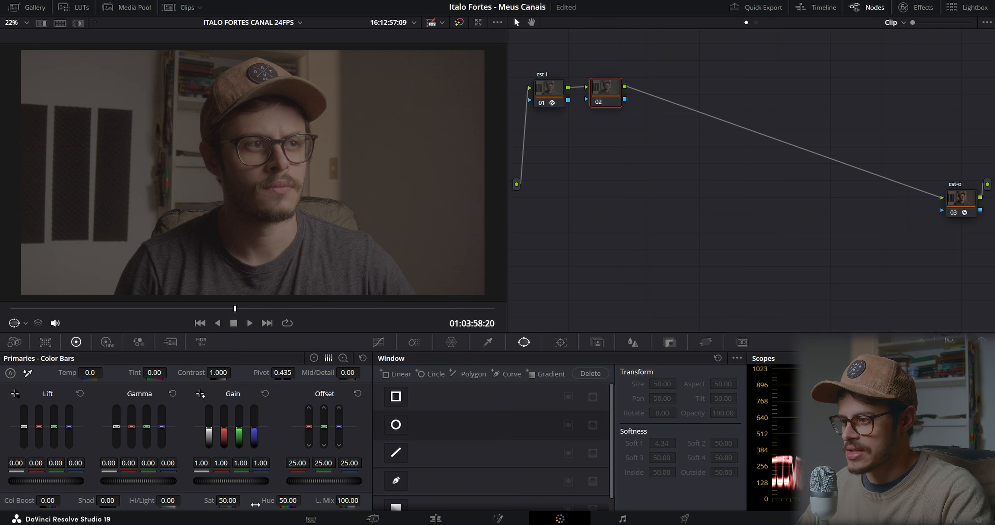
pyautogui.click(228, 500)
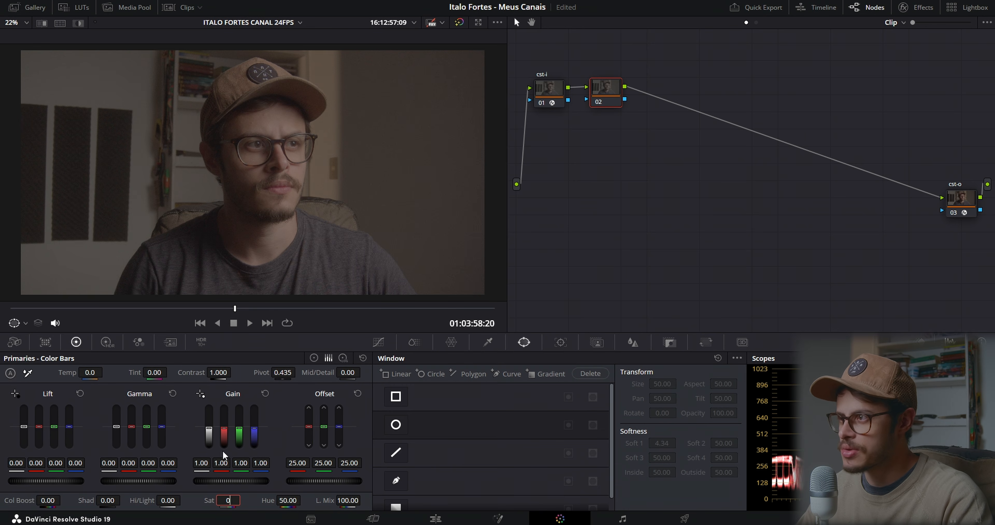
pyautogui.write('0')
pyautogui.press('Return')
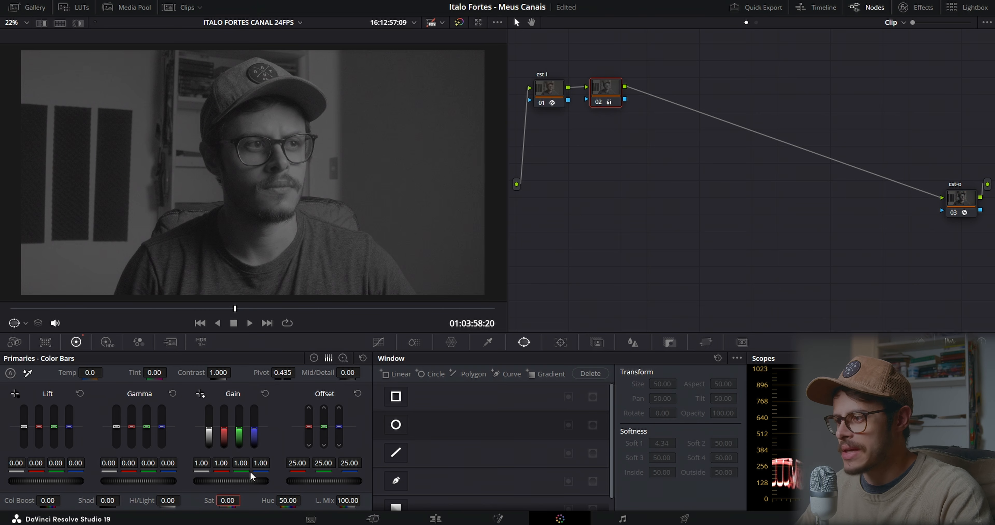
pyautogui.moveTo(237, 497); pyautogui.dragTo(238, 497)
pyautogui.click(220, 499)
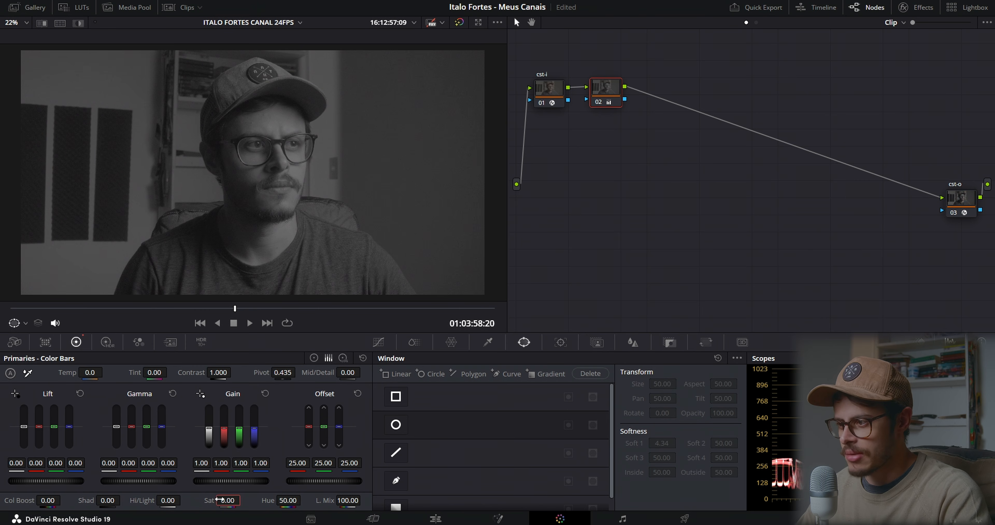
pyautogui.write('50')
pyautogui.press('Return')
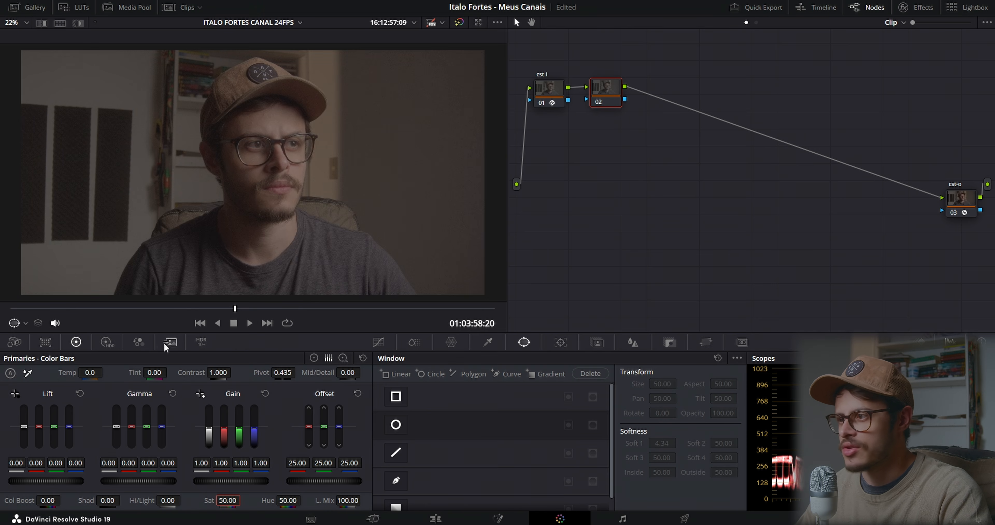
# Turn node 02 monochrome with the RGB Mixer and add a serial node after it
pyautogui.click(139, 347)
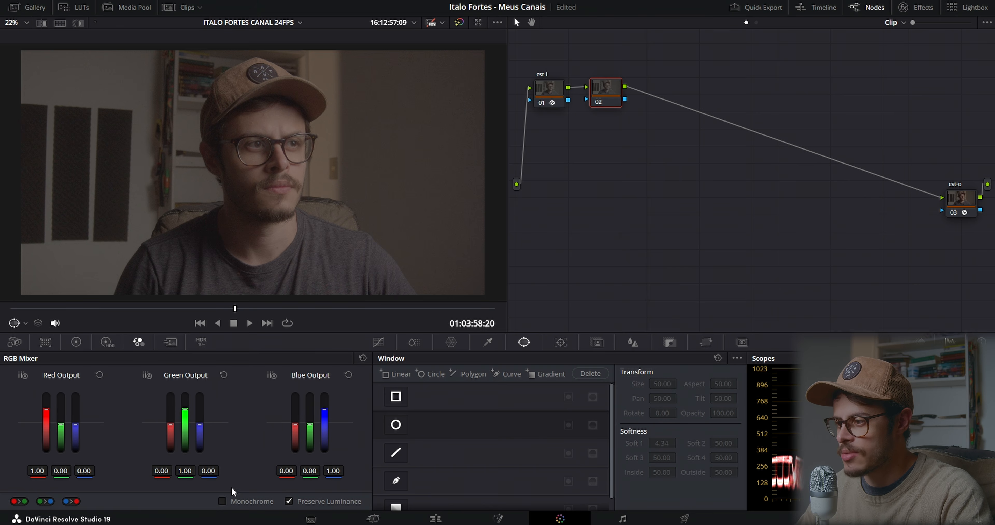
pyautogui.click(222, 501)
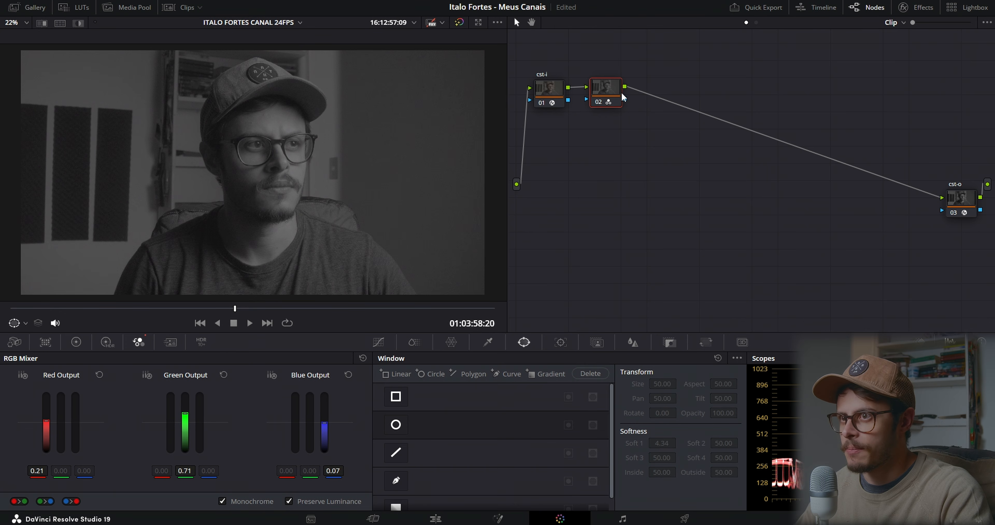
pyautogui.hotkey('alt', 's')
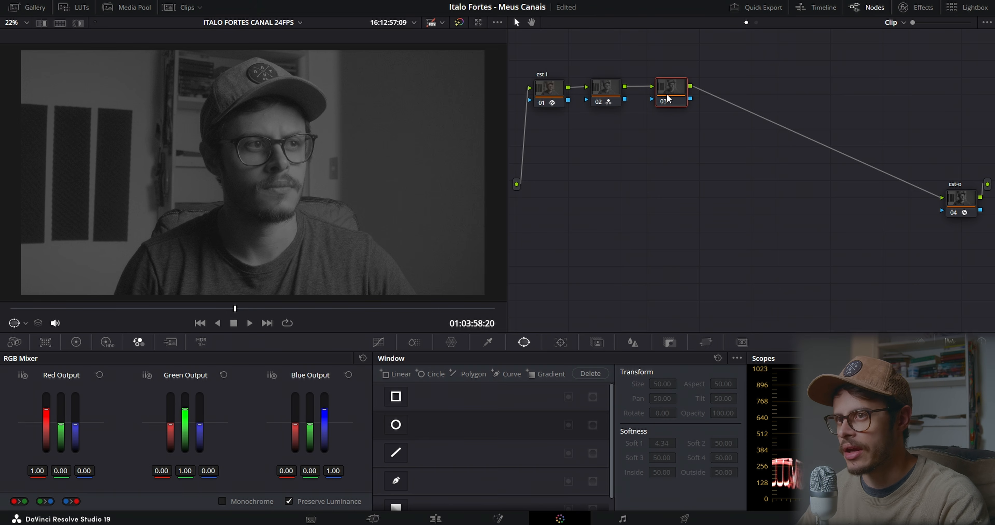
# Add a layer node alongside node 03 and arrange nodes 03, 04 and the layer mixer as two stacked branches
pyautogui.hotkey('alt', 'l')
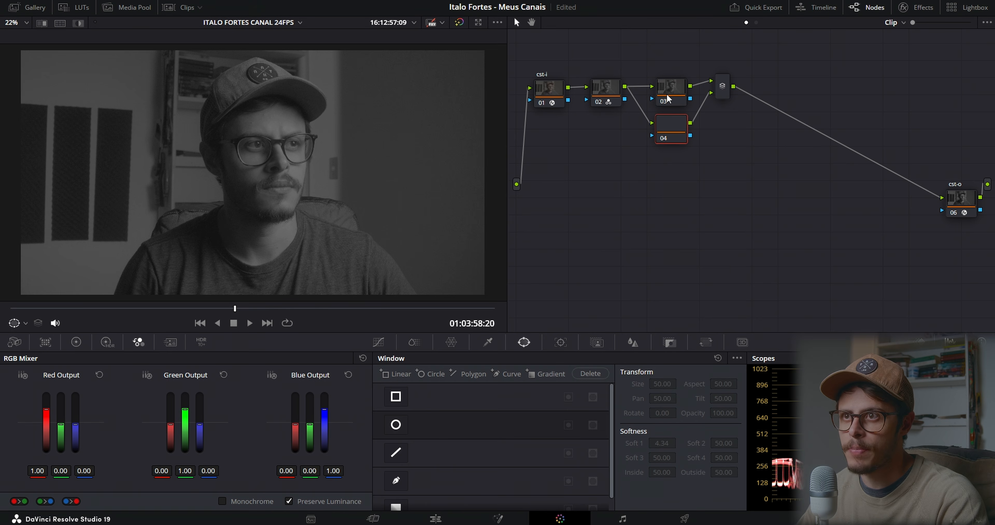
pyautogui.moveTo(668, 99); pyautogui.dragTo(665, 76)
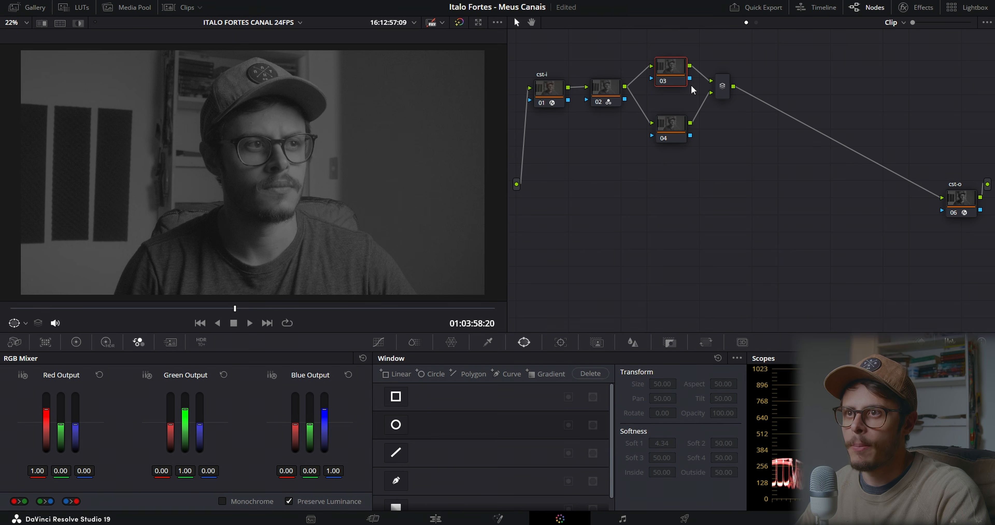
pyautogui.moveTo(722, 92); pyautogui.dragTo(726, 97)
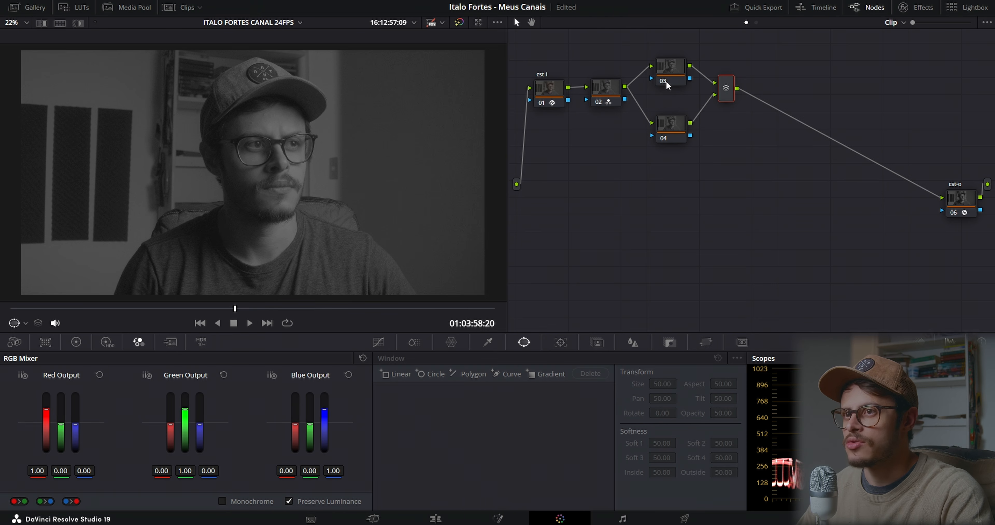
pyautogui.click(611, 87)
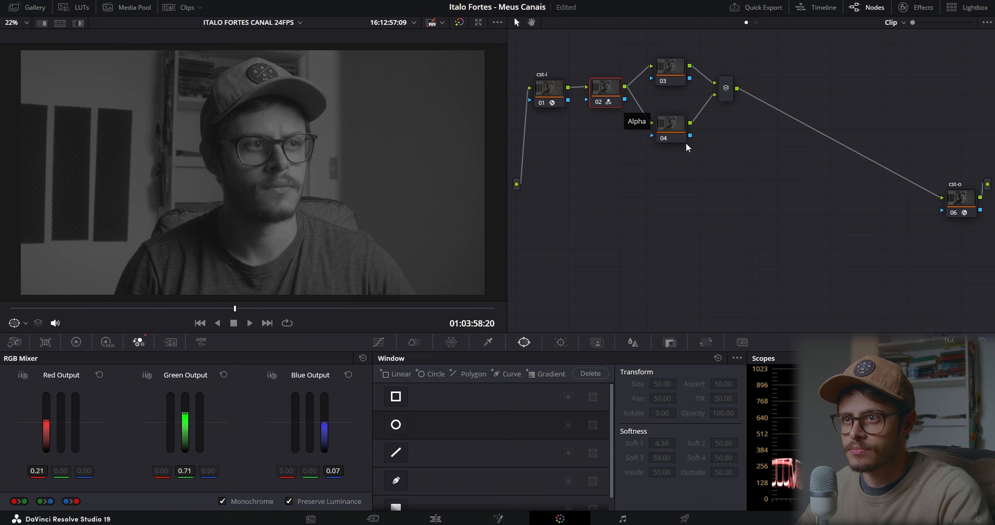
pyautogui.click(669, 133)
pyautogui.moveTo(669, 133); pyautogui.dragTo(666, 132)
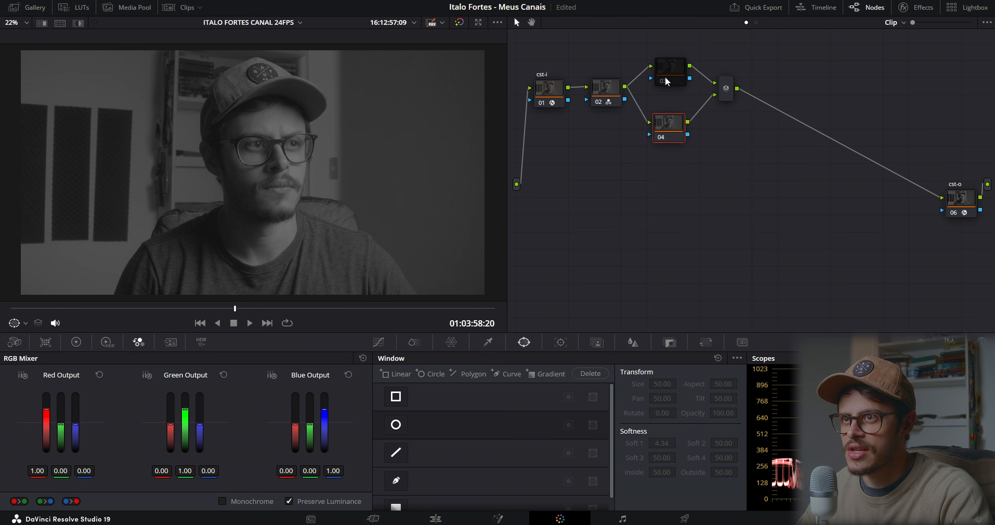
pyautogui.moveTo(669, 73); pyautogui.dragTo(669, 75)
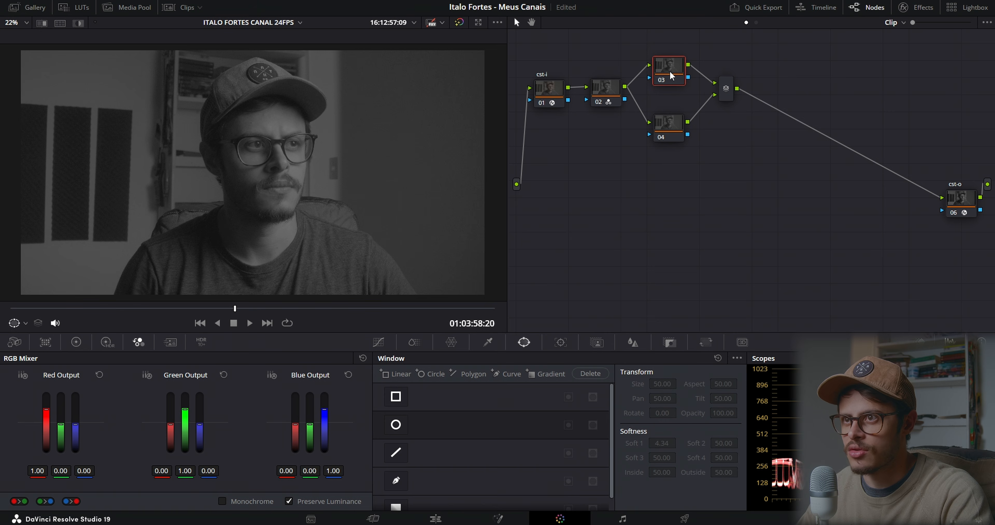
pyautogui.click(668, 129)
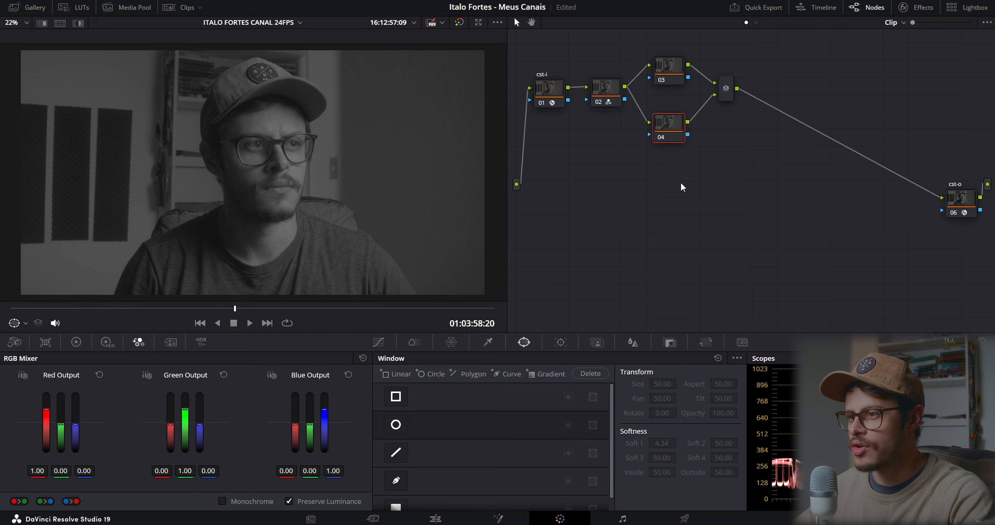
# Add a circle window to node 03 and place it over the wall panels beside the man, pan about 36, tilt about 50.8
pyautogui.click(679, 84)
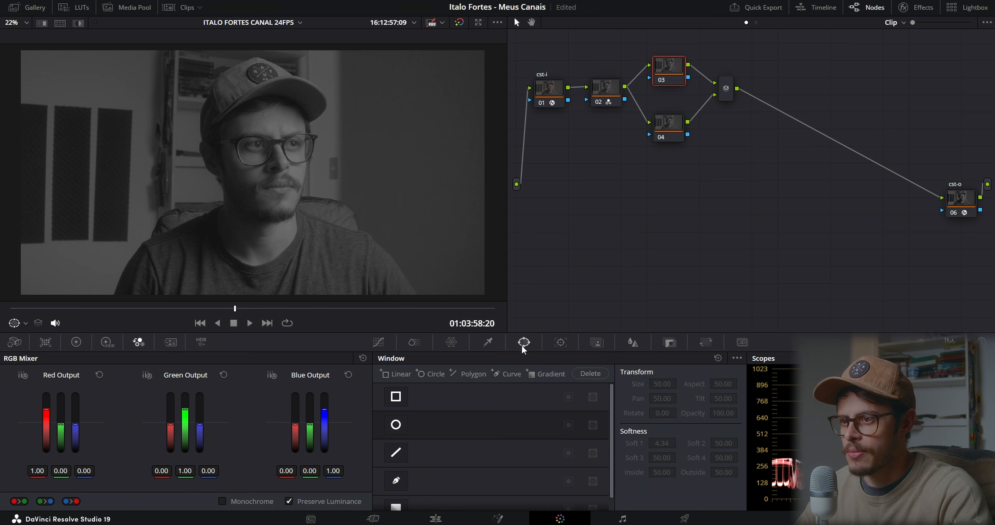
pyautogui.click(395, 424)
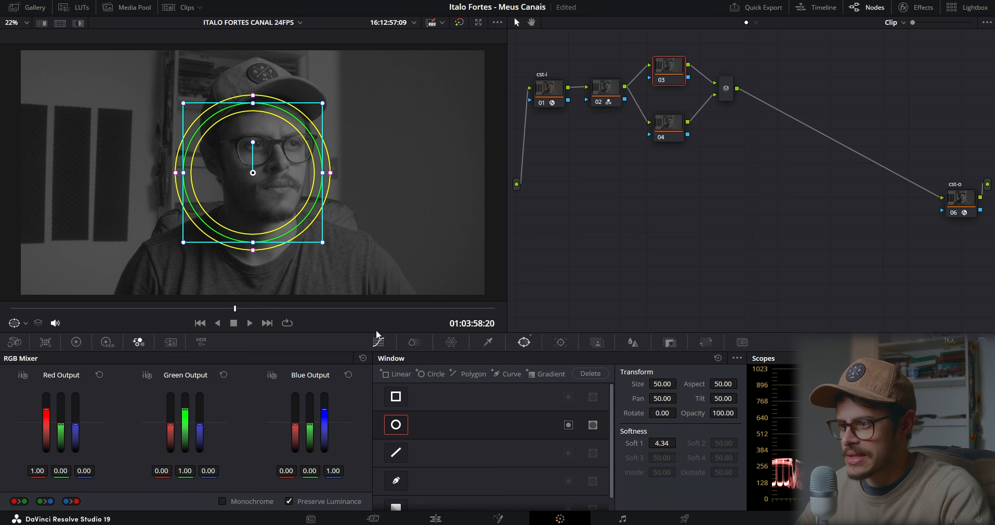
pyautogui.moveTo(266, 181); pyautogui.dragTo(136, 173)
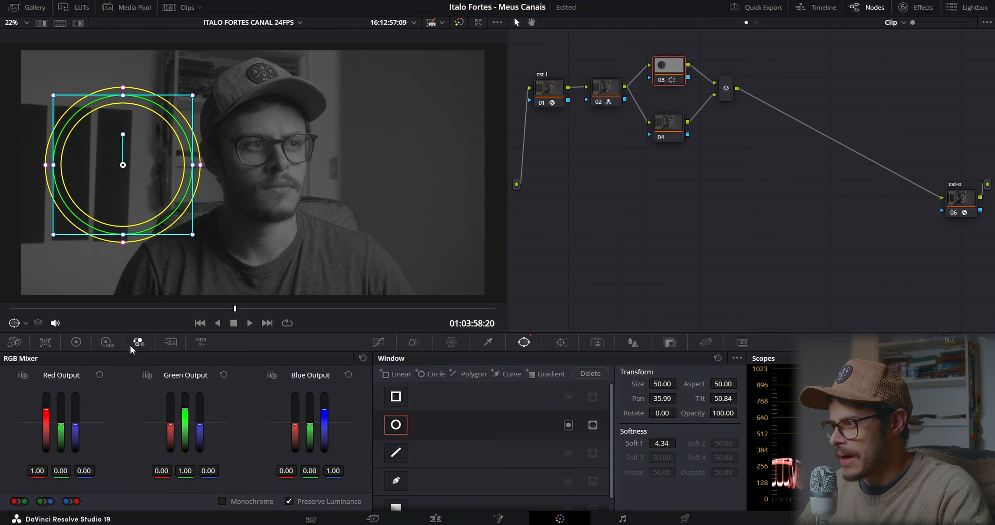
# Colour node 03's circle green by setting the primaries' green offset to 100, with the red offset at 25
pyautogui.click(76, 342)
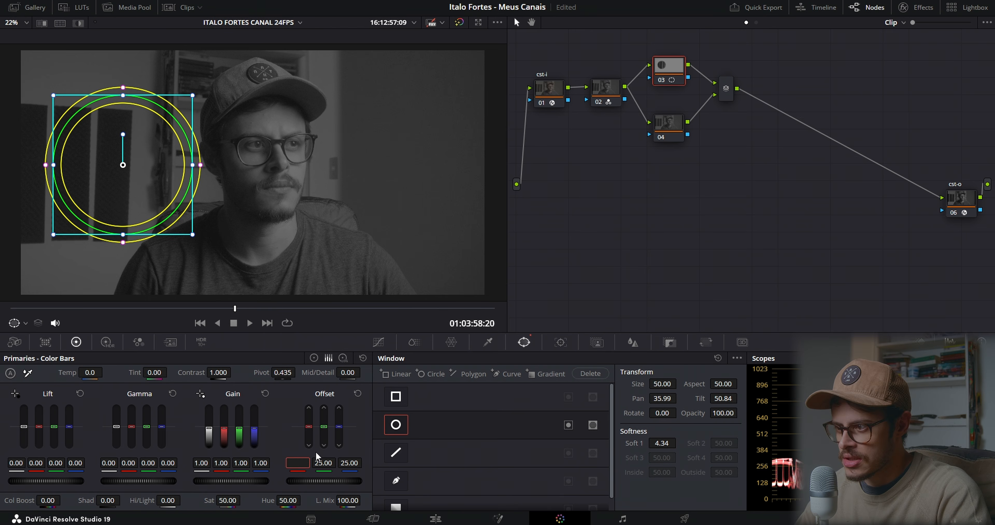
pyautogui.press('Return')
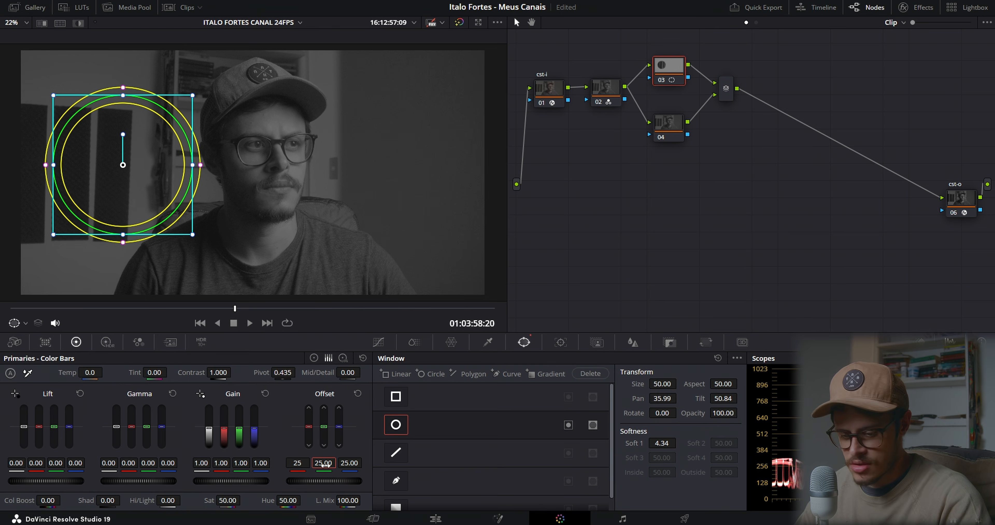
pyautogui.click(323, 465)
pyautogui.write('100')
pyautogui.press('Return')
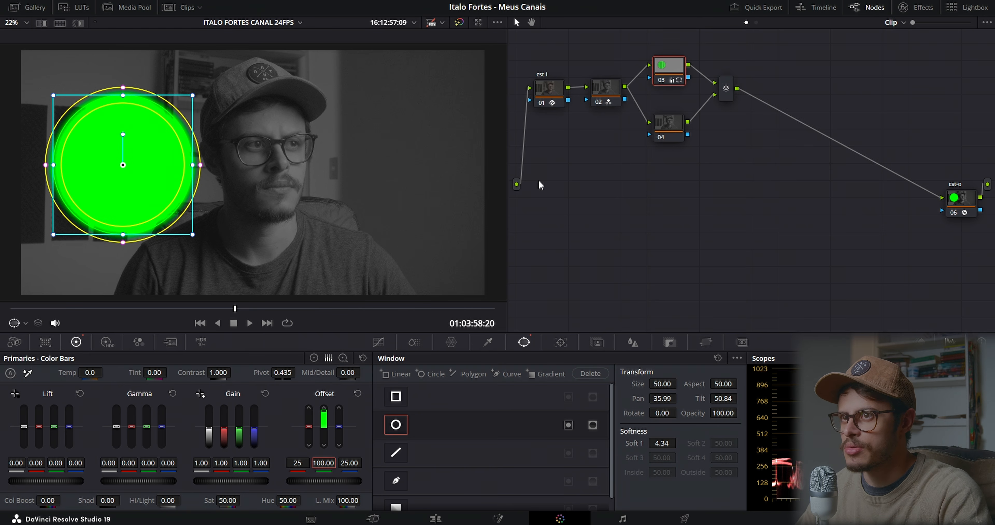
# Add a circle window to node 04 and place it on the opposite side of the man, pan about 65.4, tilt about 50.8
pyautogui.click(673, 132)
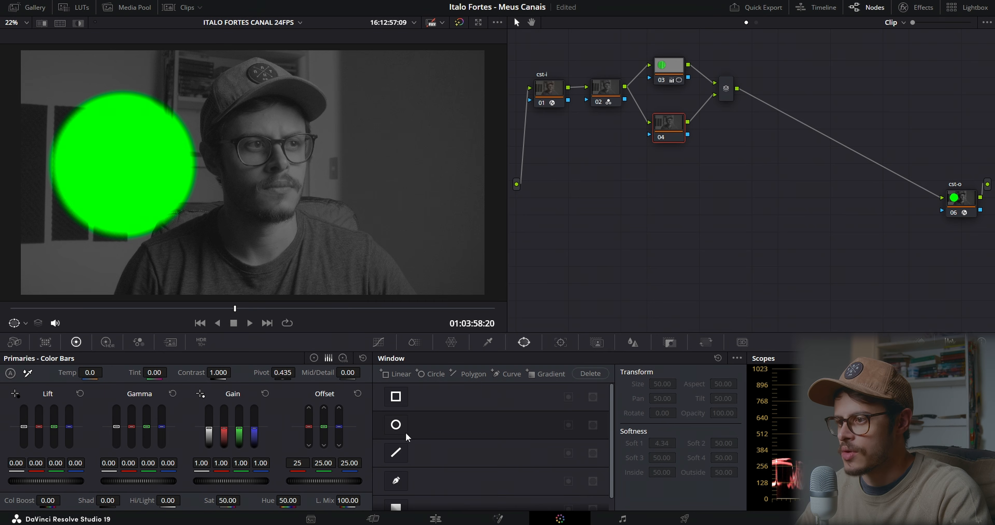
pyautogui.click(401, 426)
pyautogui.moveTo(244, 205); pyautogui.dragTo(393, 190)
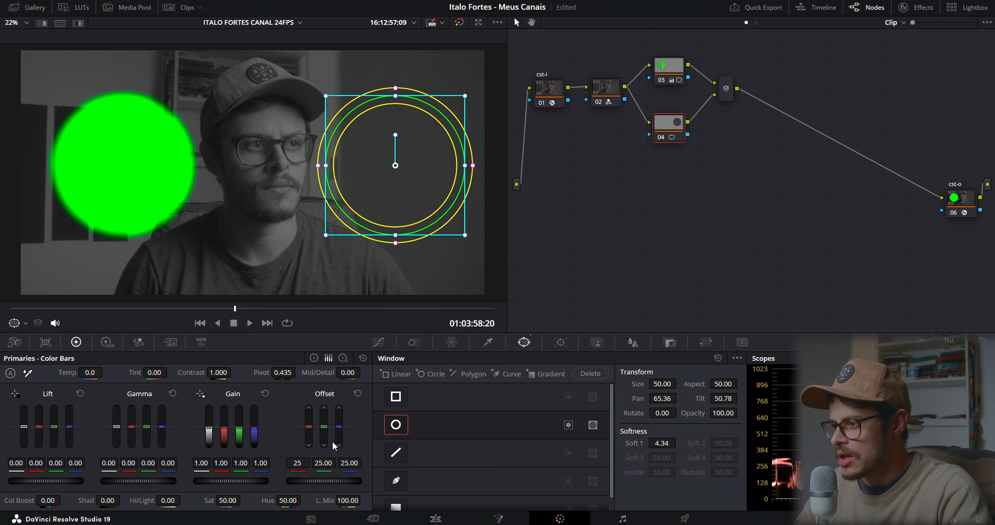
# Colour node 04's circle blue by setting the primaries' blue offset to 100
pyautogui.doubleClick(345, 462)
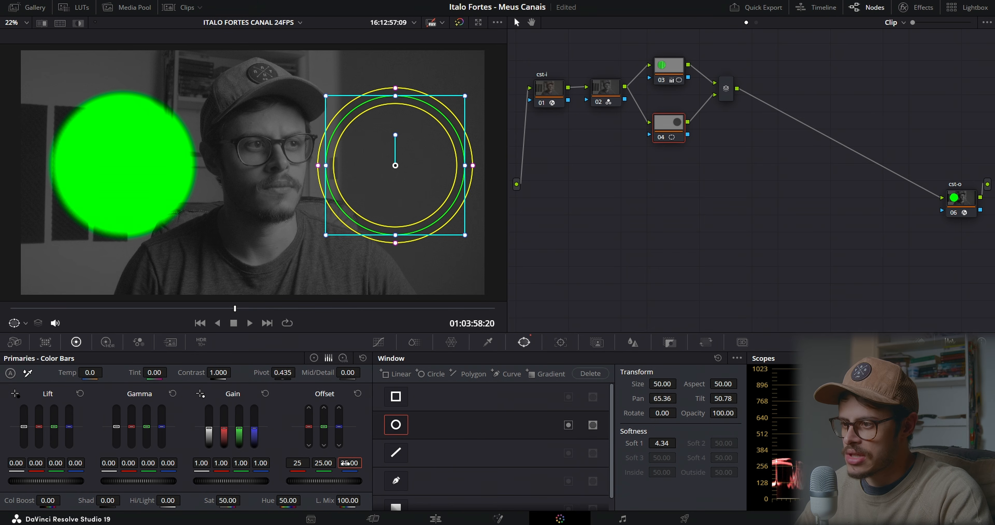
pyautogui.write('100')
pyautogui.press('Return')
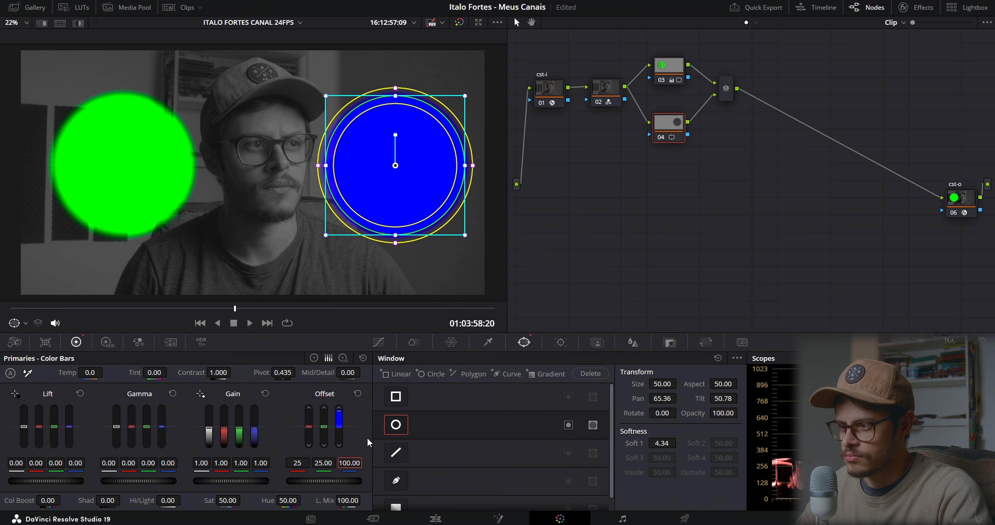
# Move the blue circle window toward the green circle, partly over the man's face, to pan about 59.8, tilt about 51
pyautogui.moveTo(420, 186); pyautogui.dragTo(404, 185)
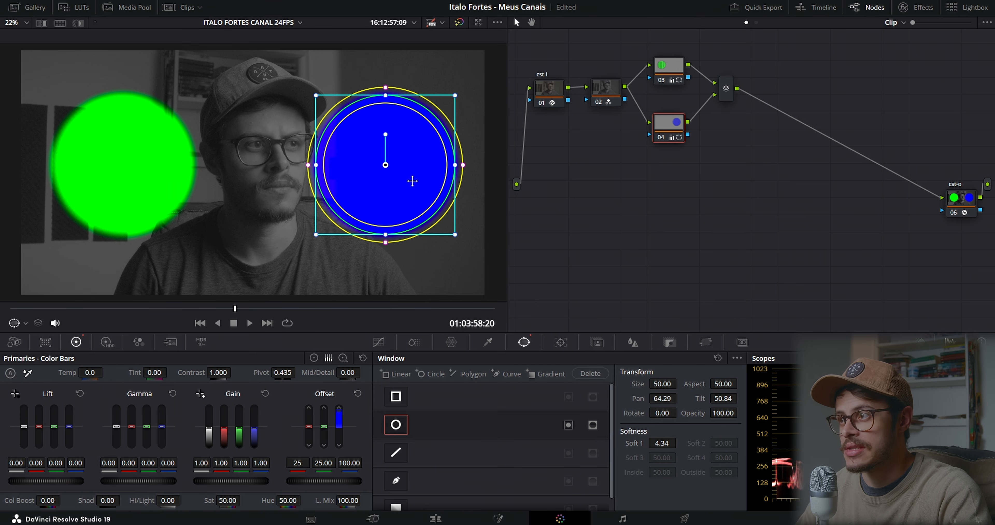
pyautogui.moveTo(413, 180); pyautogui.dragTo(371, 180)
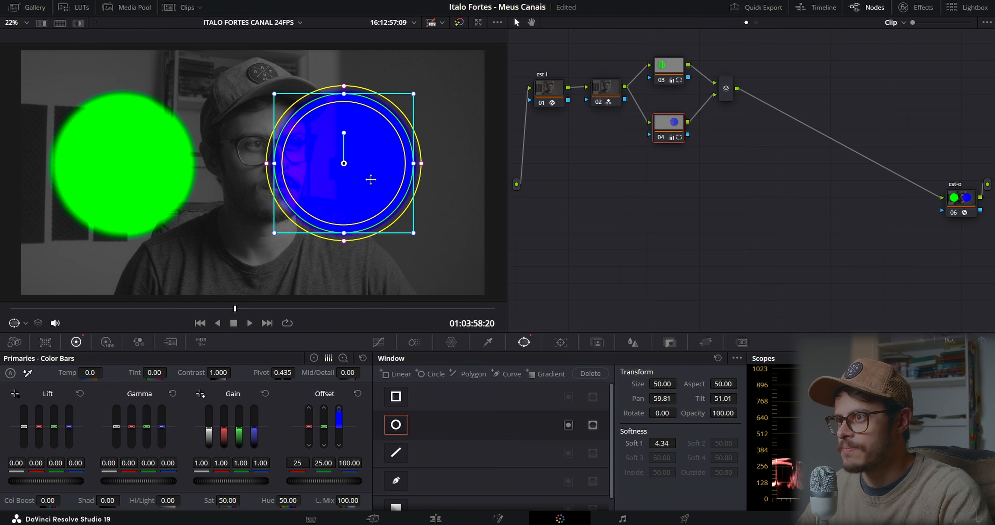
# Move node 03's green circle window over the man's face to overlap the blue circle, pan about 52.8, tilt about 51.1
pyautogui.click(673, 68)
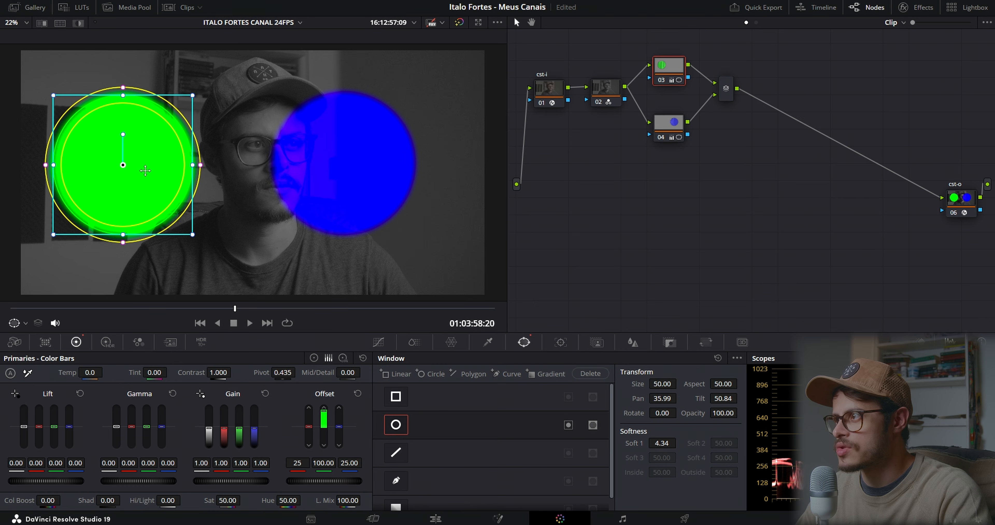
pyautogui.moveTo(145, 170); pyautogui.dragTo(300, 169)
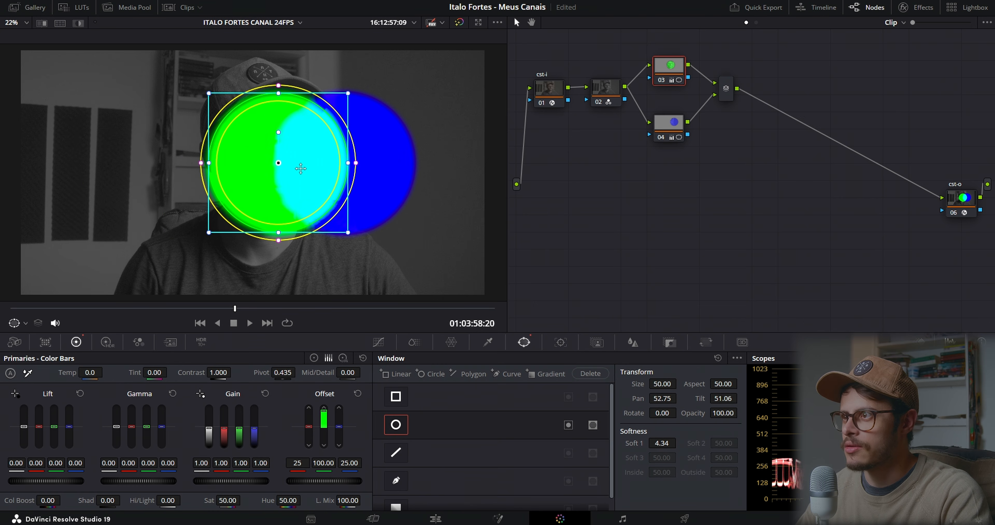
pyautogui.click(608, 97)
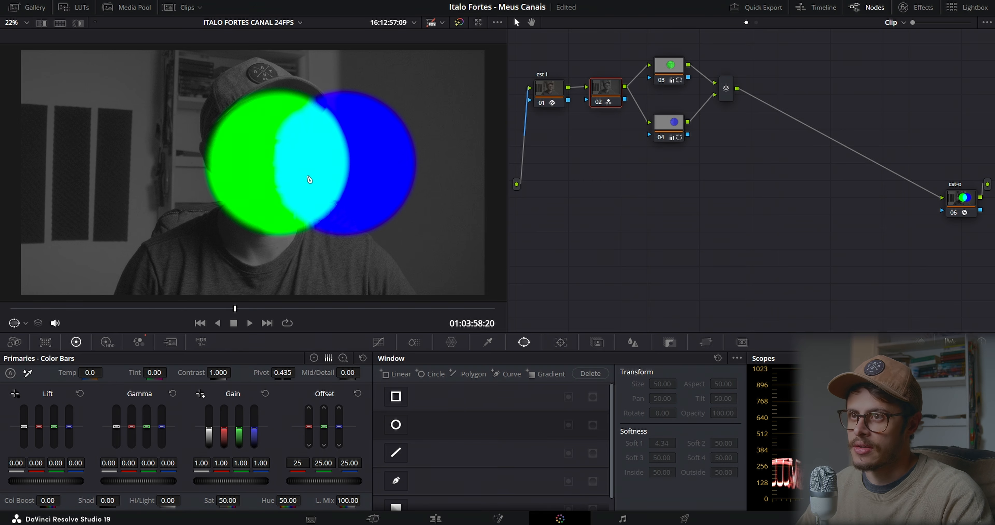
pyautogui.click(671, 129)
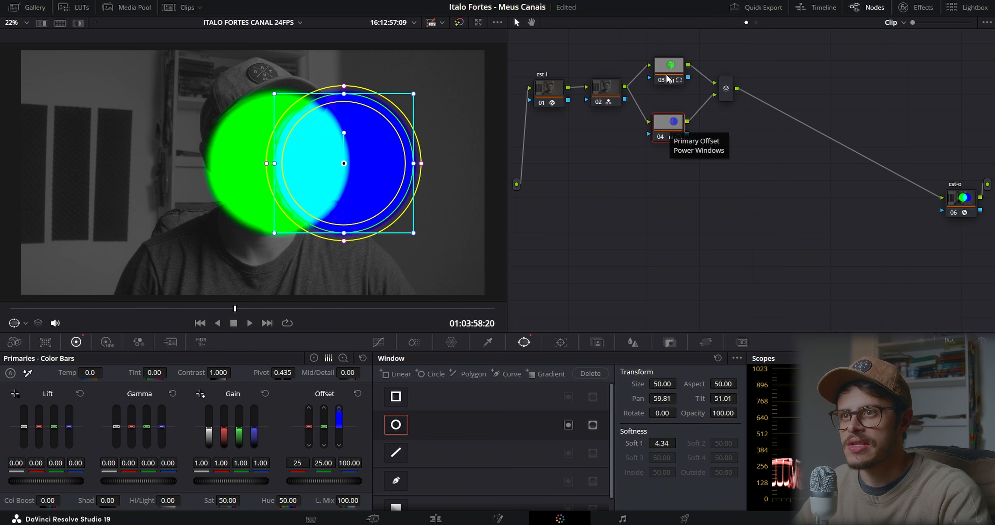
pyautogui.click(614, 92)
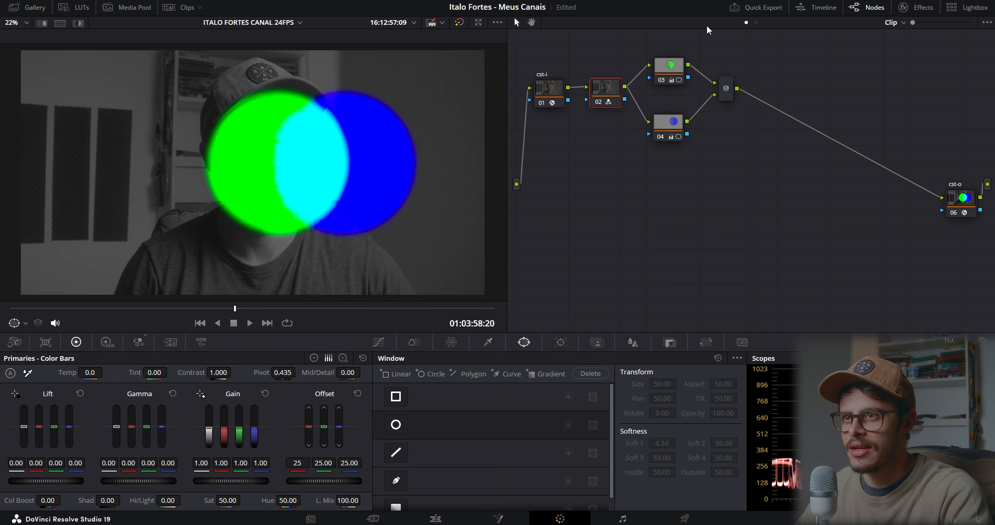
# Add four more parallel branches below node 04, all feeding the same mixer
pyautogui.click(676, 123)
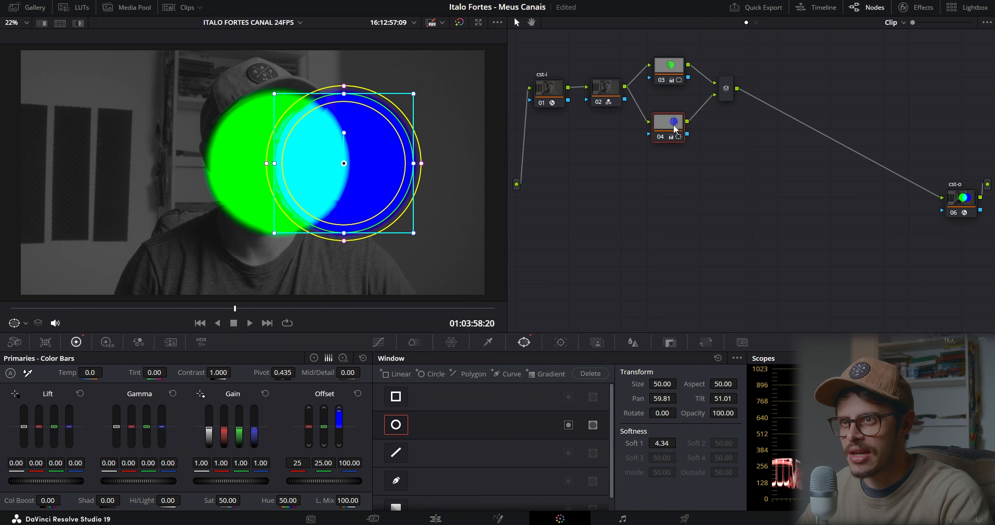
pyautogui.hotkey('alt', 'l')
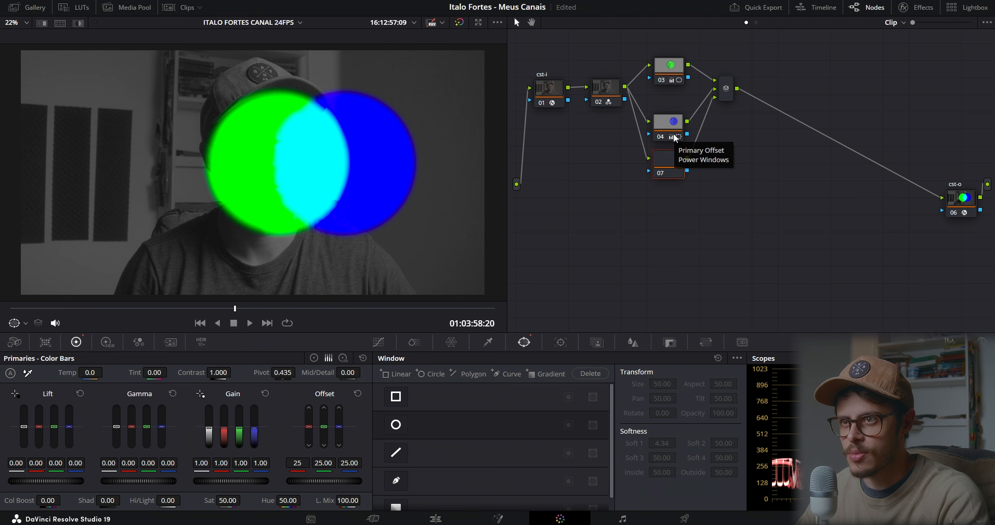
pyautogui.hotkey('alt', 'l')
pyautogui.hotkey('alt', 'l')
pyautogui.hotkey('alt', 'l')
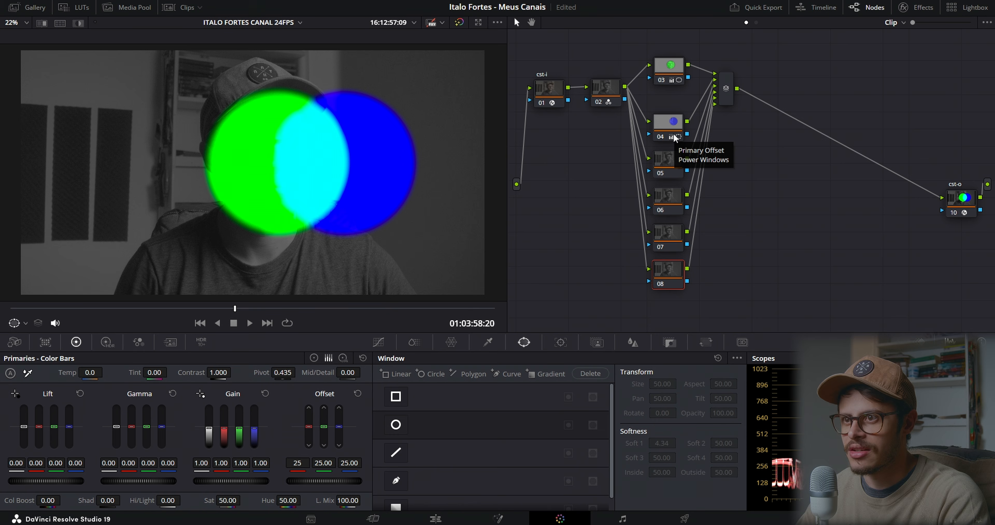
# Undo the addition of the four extra nodes below node 04
pyautogui.hotkey('ctrl', 'z')
pyautogui.hotkey('ctrl', 'z')
pyautogui.hotkey('ctrl', 'z')
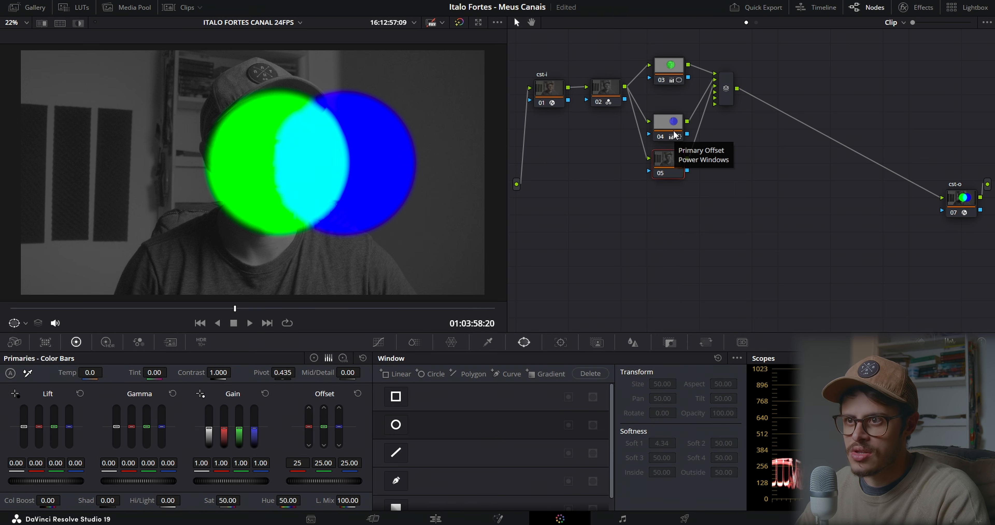
pyautogui.hotkey('ctrl', 'z')
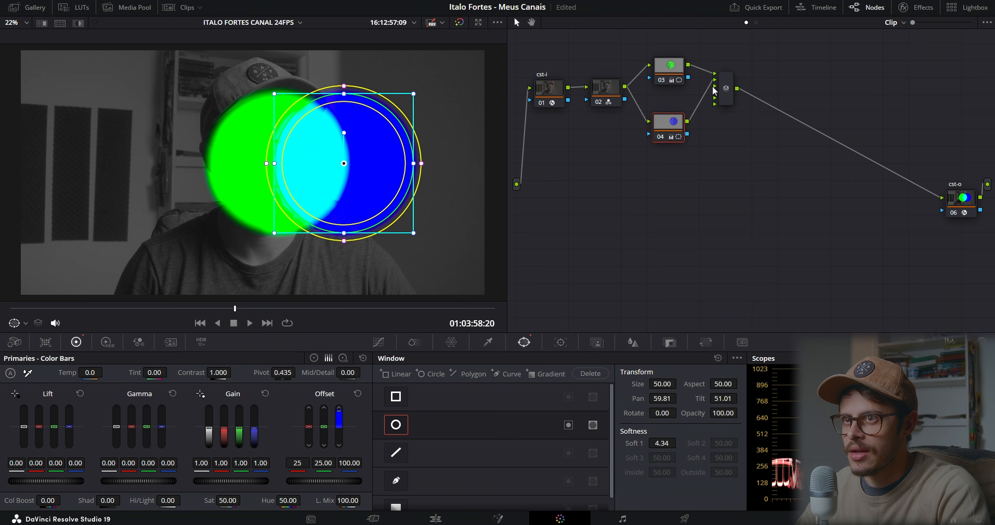
# Add a serial node directly after the parallel mixer, and undo it
pyautogui.click(724, 86)
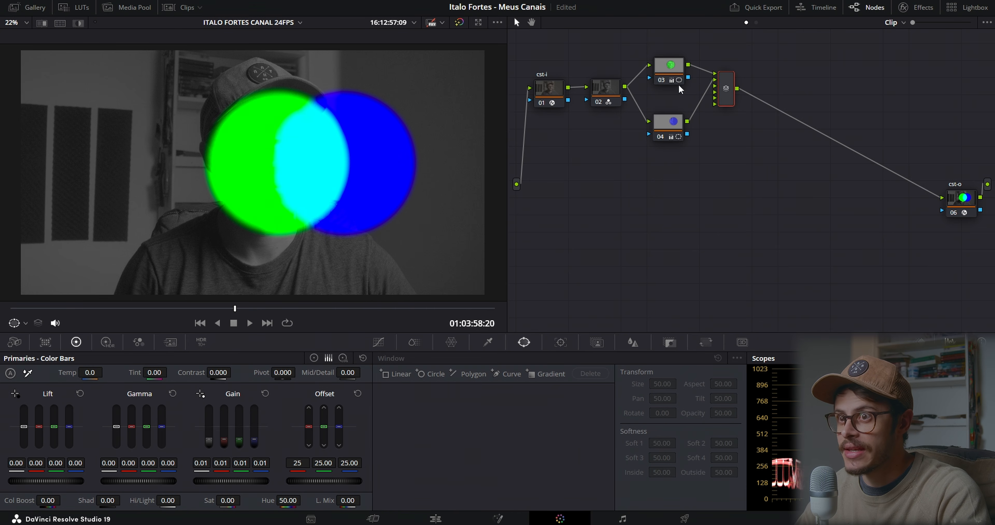
pyautogui.hotkey('ctrl', 's')
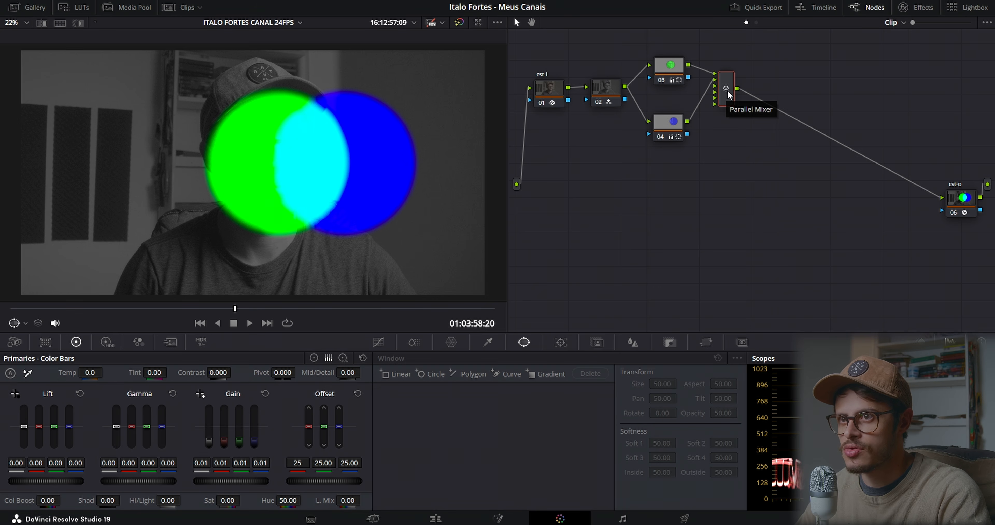
pyautogui.hotkey('alt', 's')
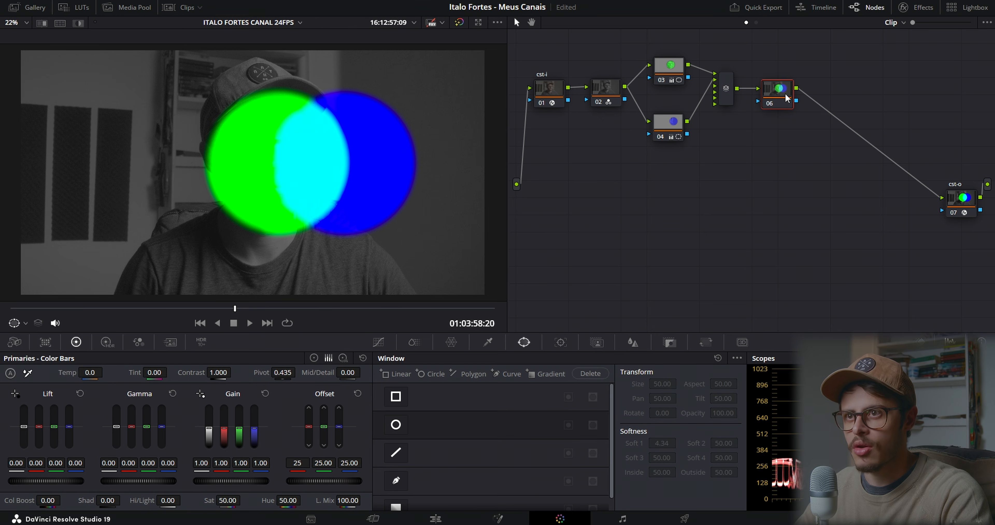
pyautogui.hotkey('ctrl', 'z')
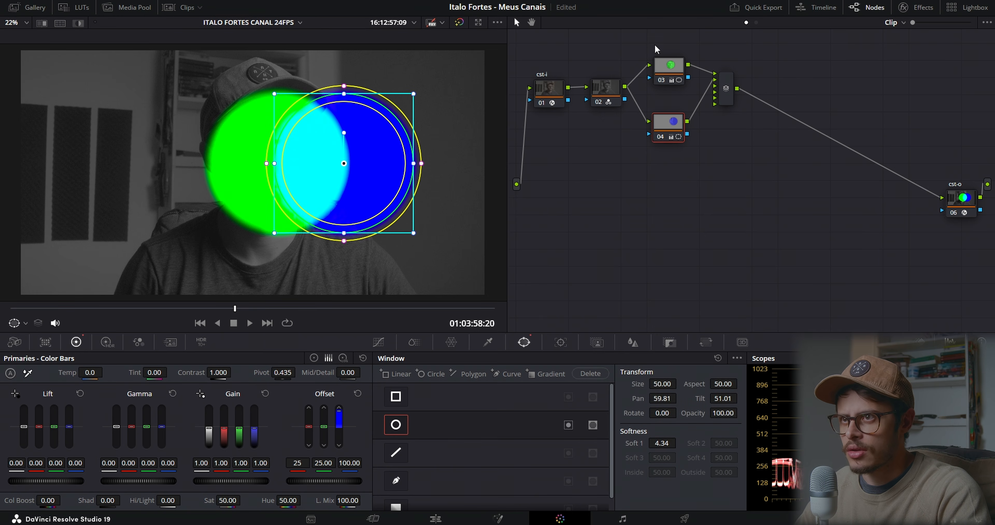
# Morph the parallel mixer into a layer mixer node and select node 04 with the blue circle
pyautogui.click(721, 91)
pyautogui.rightClick(722, 99)
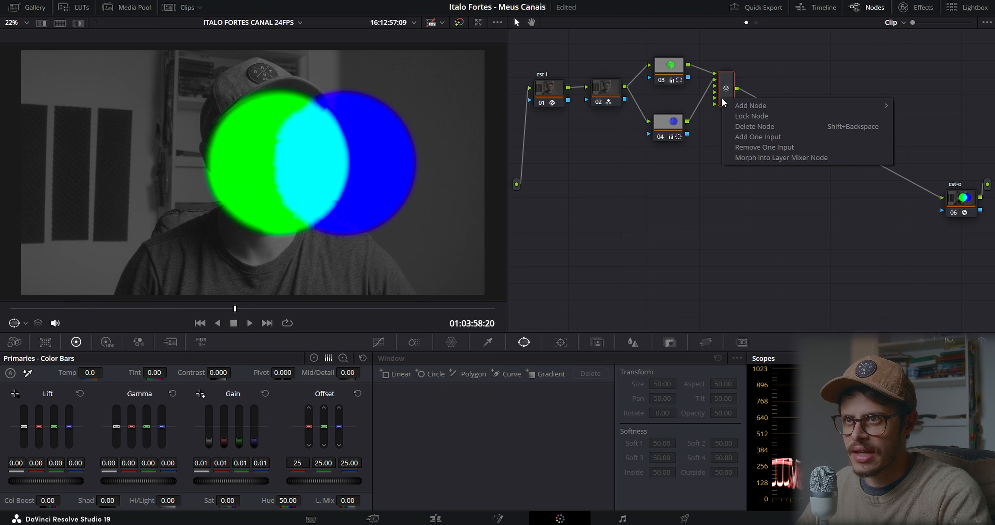
pyautogui.click(811, 159)
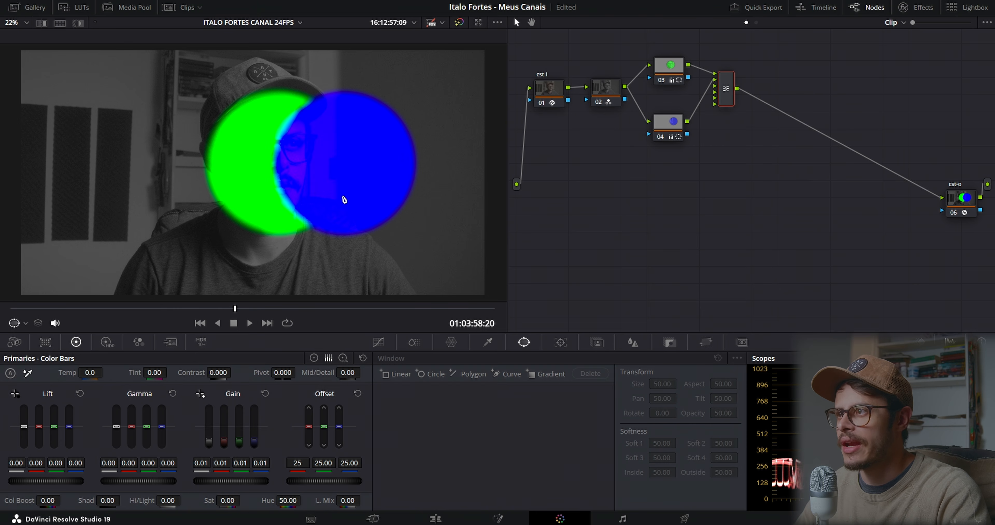
pyautogui.click(659, 122)
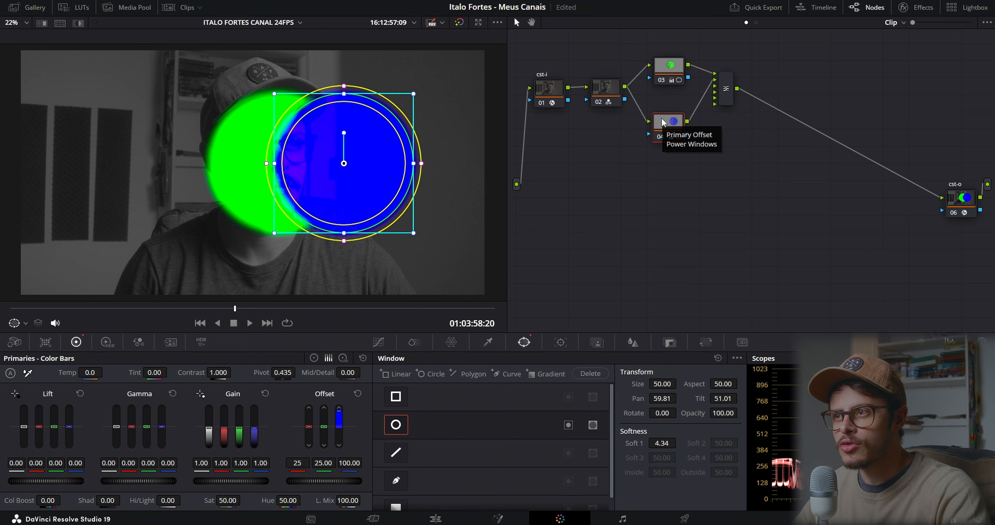
# Try a different composite mode on the layer mixer to blend the green and blue circles
pyautogui.click(727, 99)
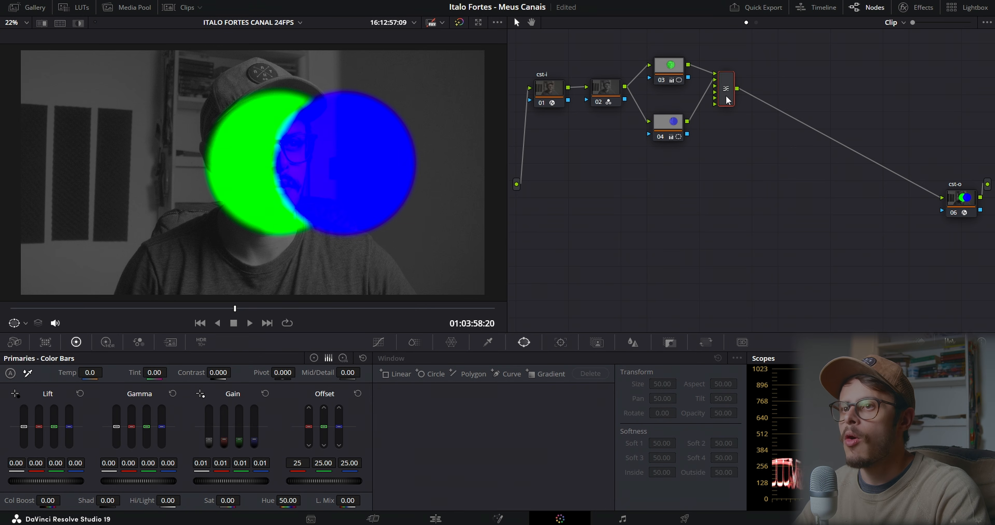
pyautogui.rightClick(726, 100)
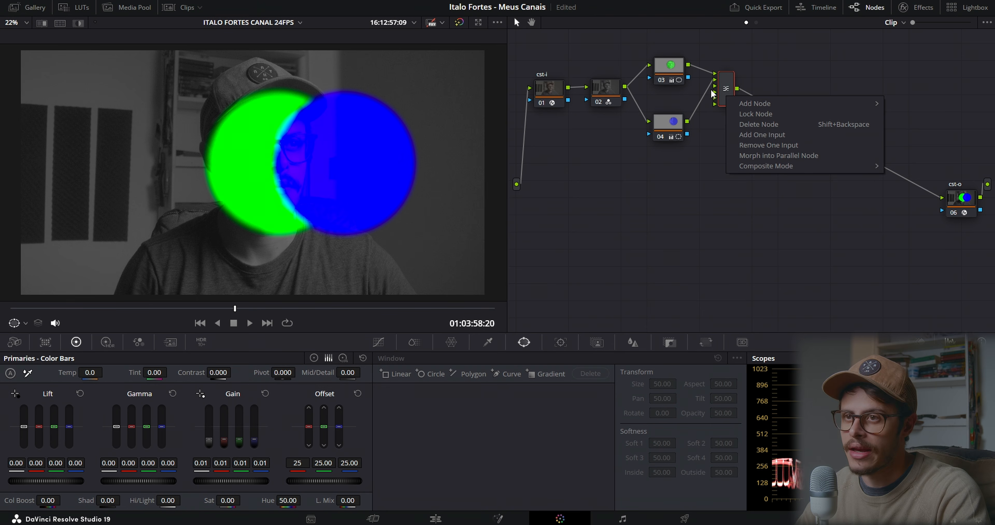
pyautogui.moveTo(770, 164)
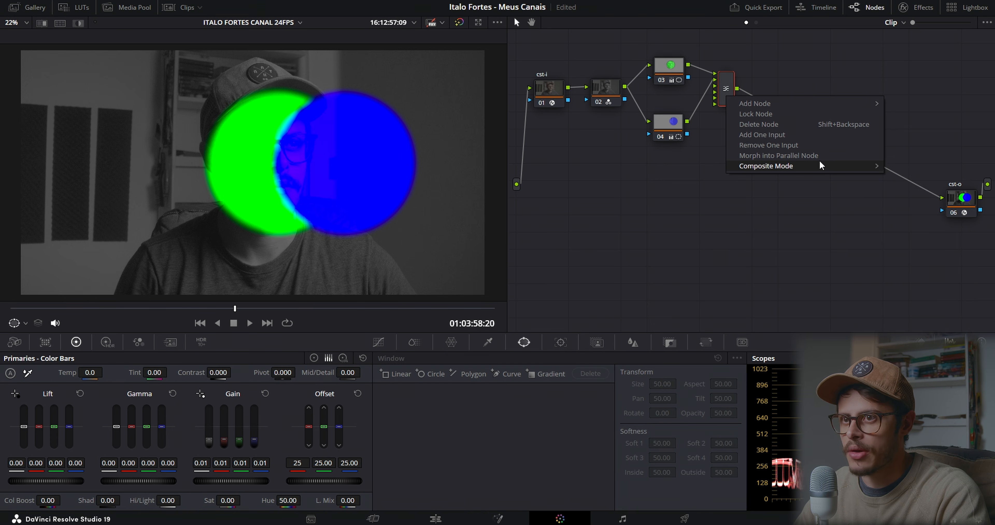
pyautogui.moveTo(821, 164)
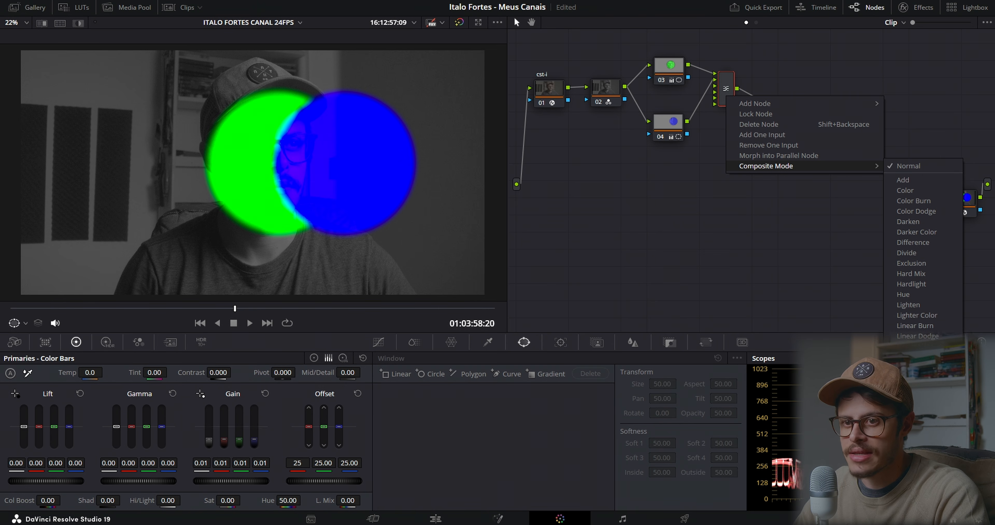
pyautogui.click(911, 409)
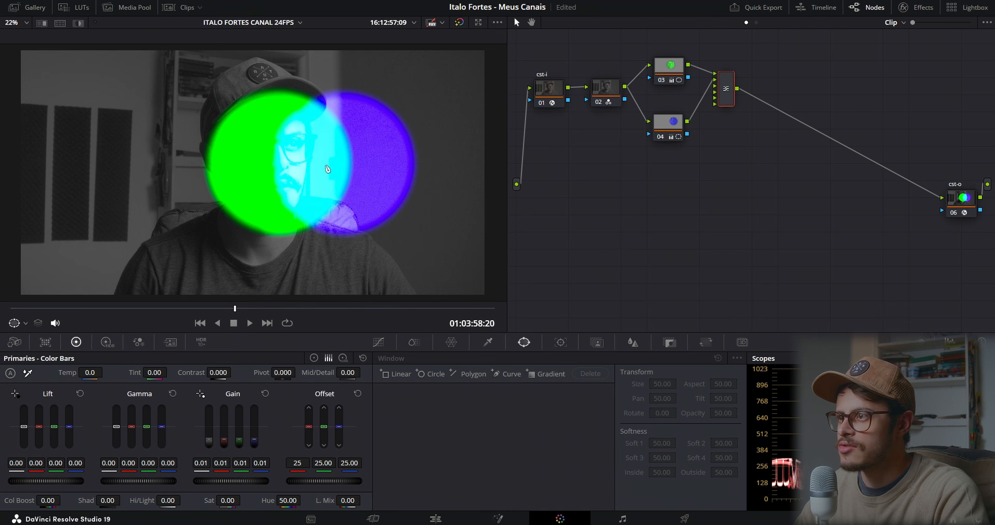
# Add a serial node directly after the layer mixer, and delete it
pyautogui.hotkey('alt', 's')
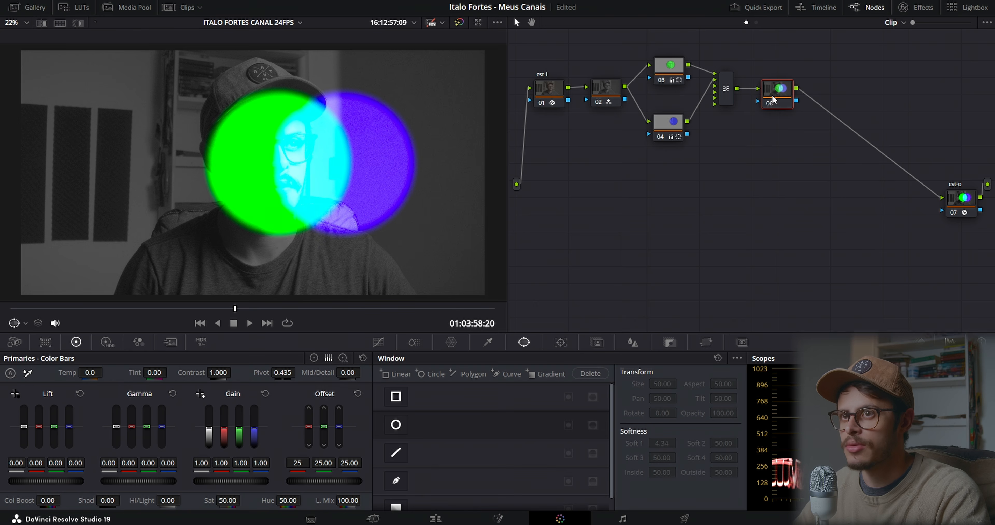
pyautogui.moveTo(777, 96); pyautogui.dragTo(781, 96)
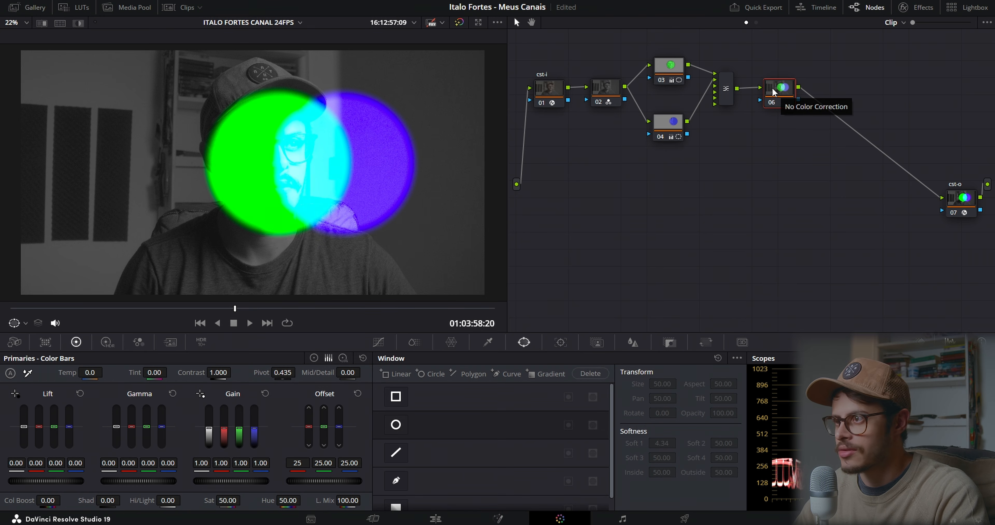
pyautogui.press('Delete')
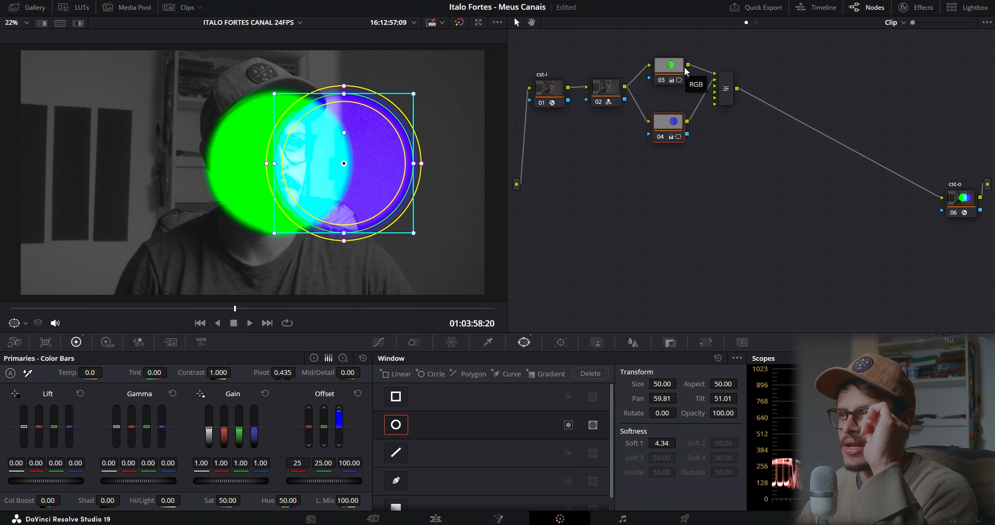
# Select nodes 03 and 04 in turn, and set the layer mixer's composite mode back to Normal
pyautogui.click(676, 73)
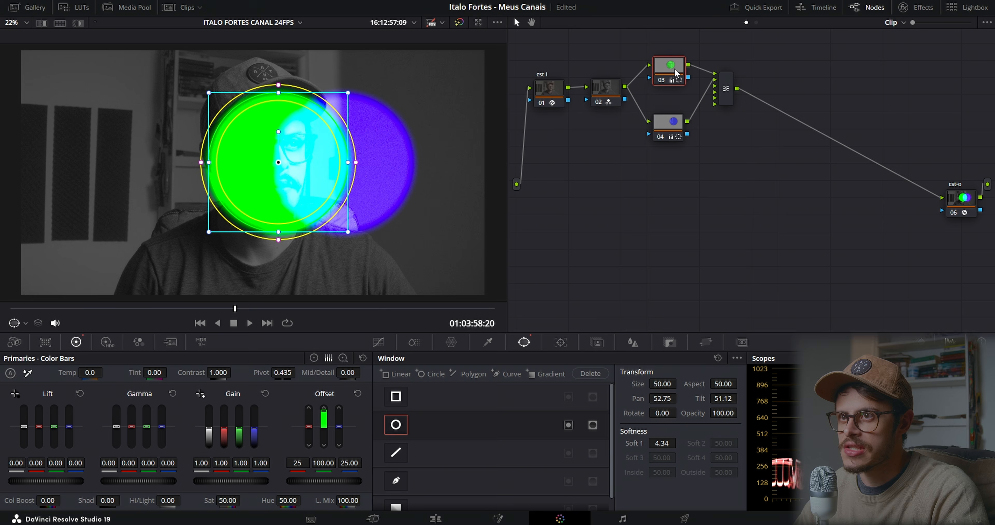
pyautogui.click(674, 126)
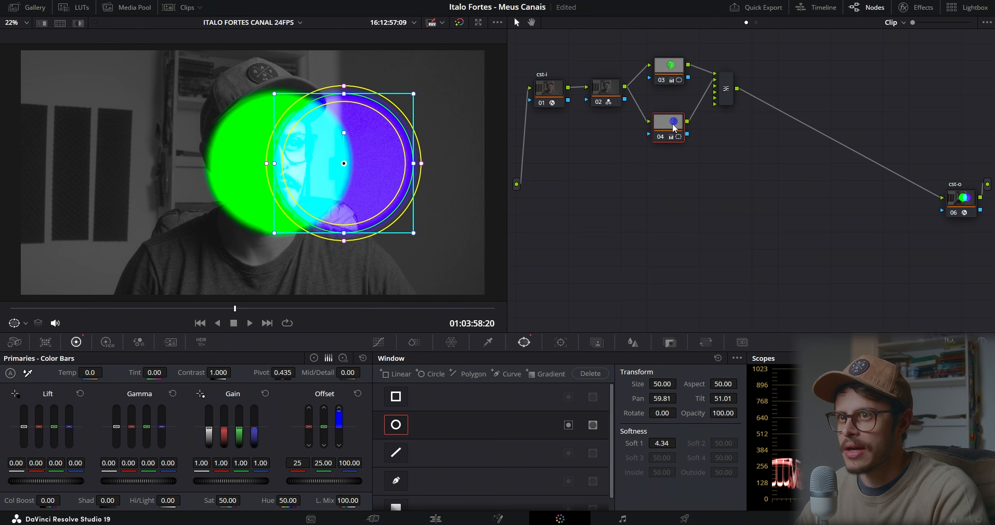
pyautogui.rightClick(725, 93)
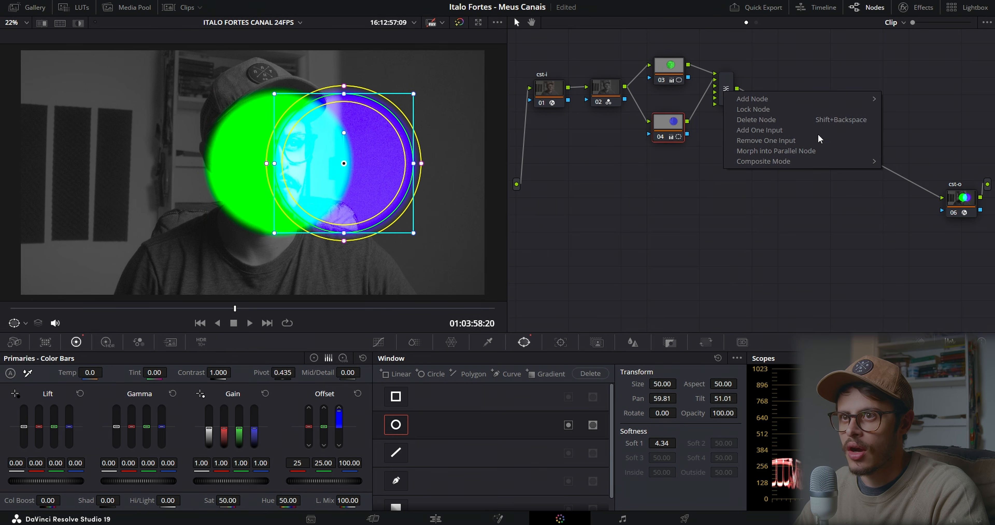
pyautogui.moveTo(861, 160)
pyautogui.click(893, 162)
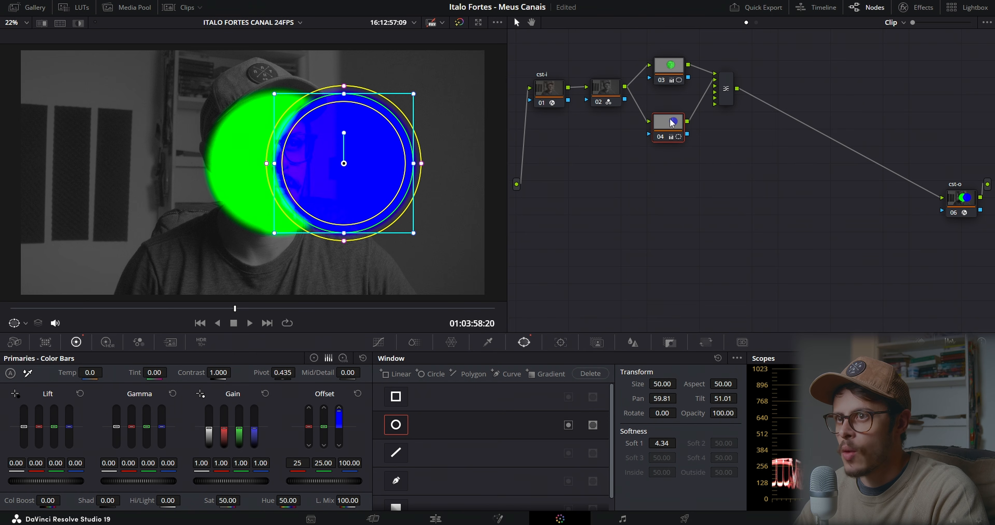
pyautogui.moveTo(674, 66)
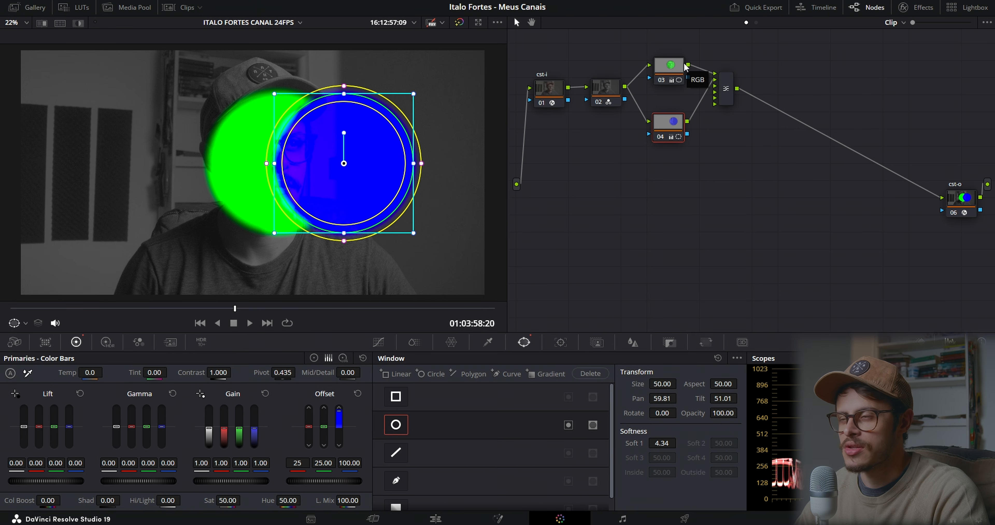
# Morph the layer mixer back into a parallel mixer node
pyautogui.click(726, 93)
pyautogui.rightClick(729, 95)
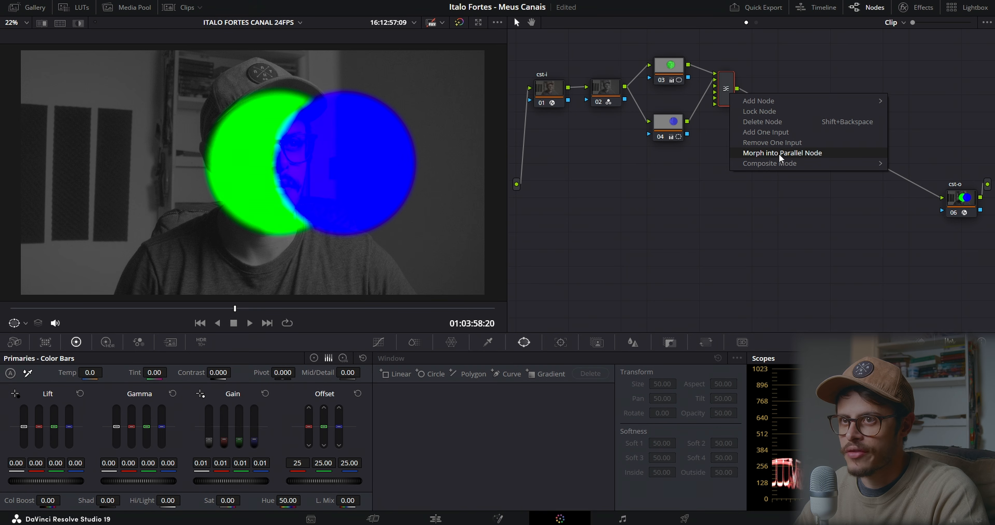
pyautogui.click(802, 154)
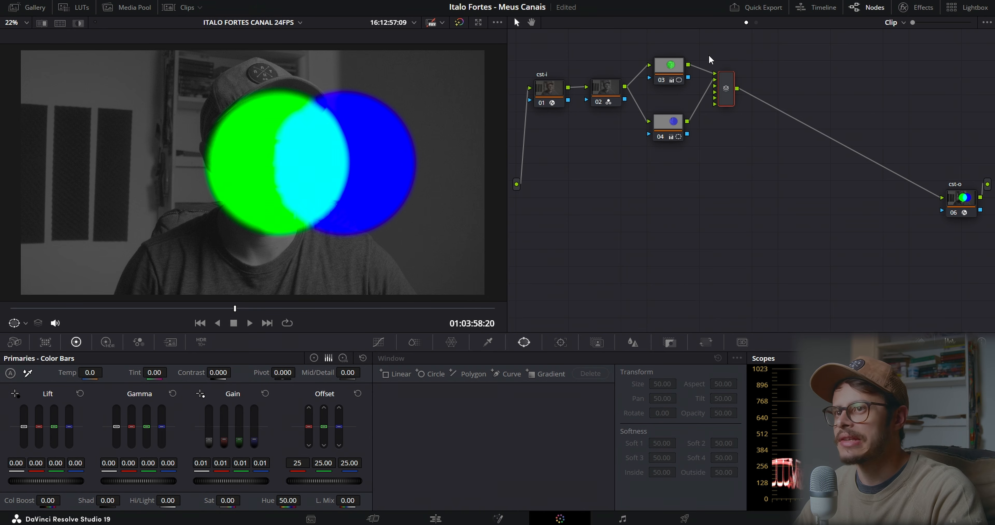
# Delete nodes 03 and 04 together with their mixer, and shift node 02 slightly away from node 01
pyautogui.moveTo(695, 53); pyautogui.dragTo(653, 141)
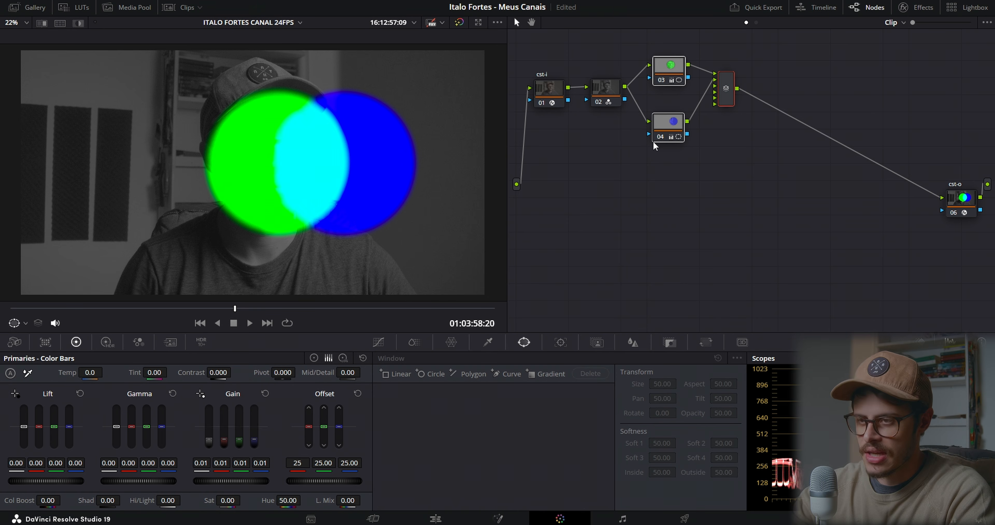
pyautogui.press('Delete')
pyautogui.click(672, 123)
pyautogui.press('Delete')
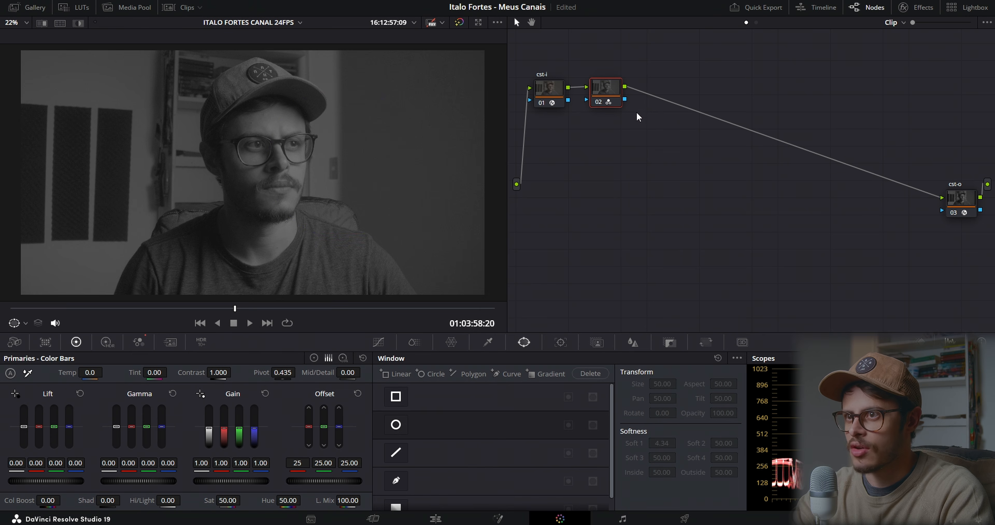
pyautogui.moveTo(606, 91); pyautogui.dragTo(610, 93)
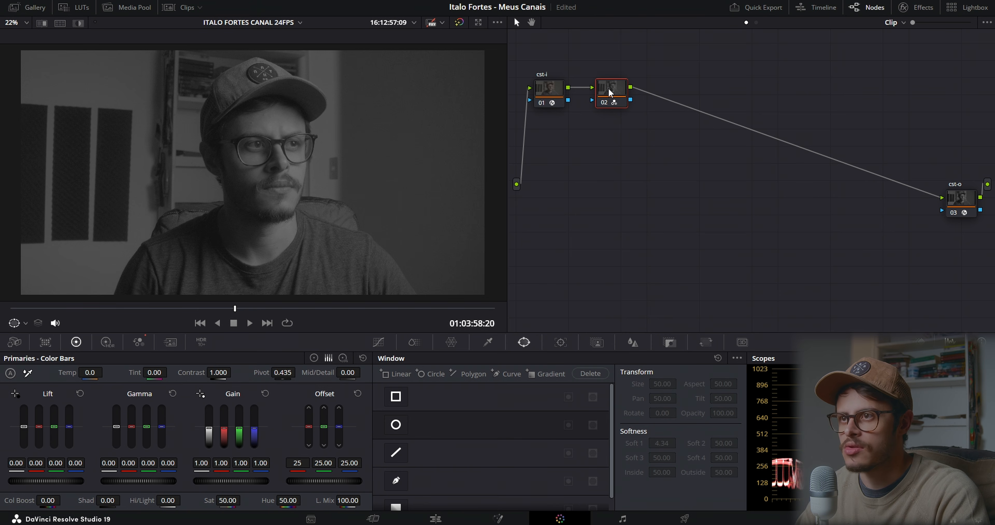
# Add two serial nodes after node 02 and space them out along the chain
pyautogui.hotkey('alt', 's')
pyautogui.hotkey('alt', 's')
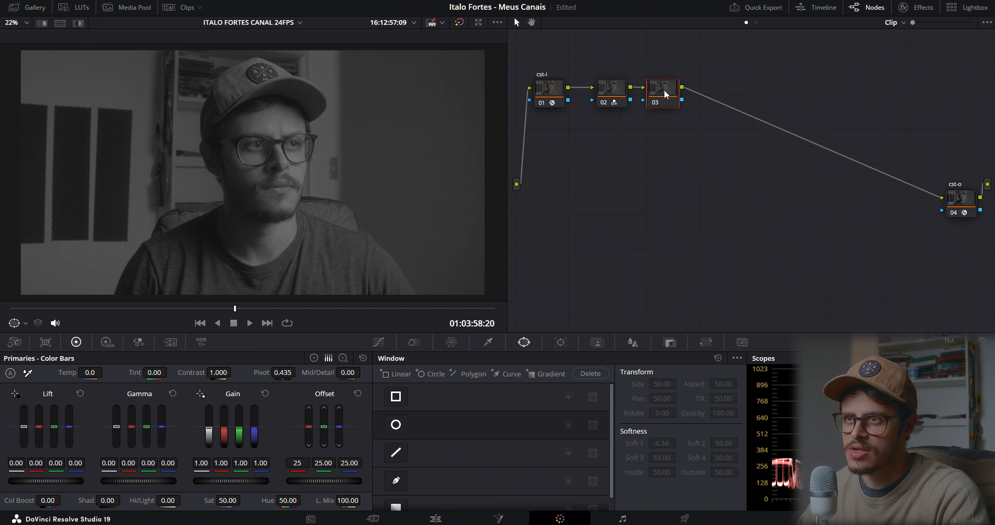
pyautogui.click(666, 89)
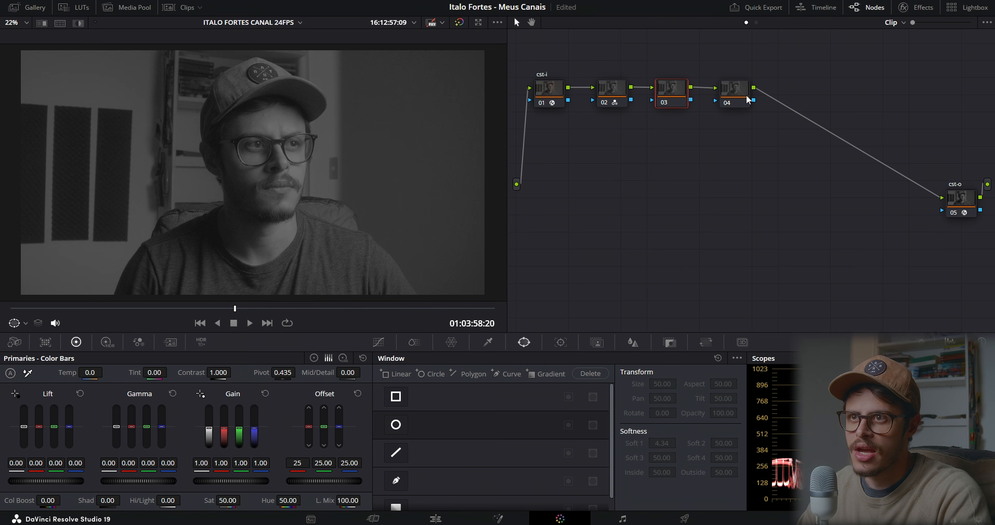
pyautogui.click(736, 96)
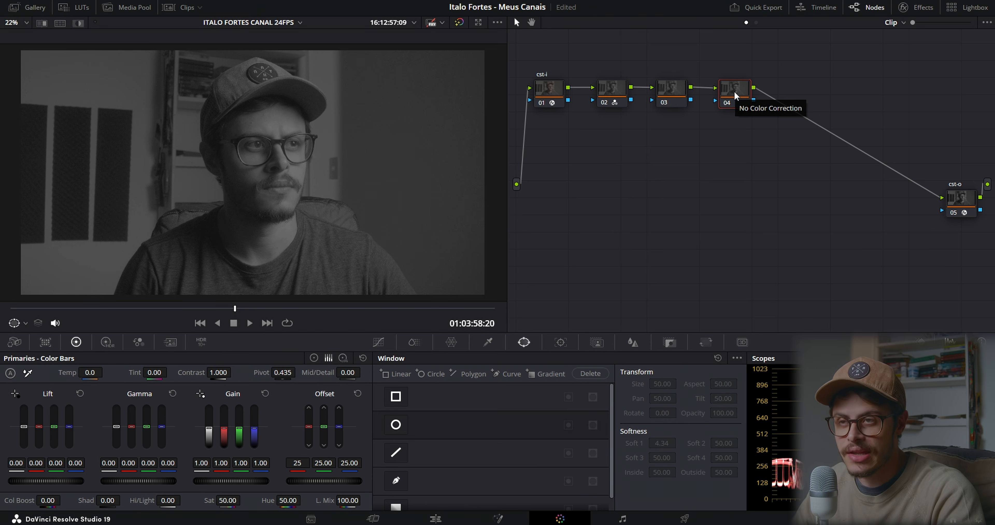
# Select the nodes of the serial chain in turn to examine the order in which they process the image
pyautogui.click(680, 89)
pyautogui.click(606, 96)
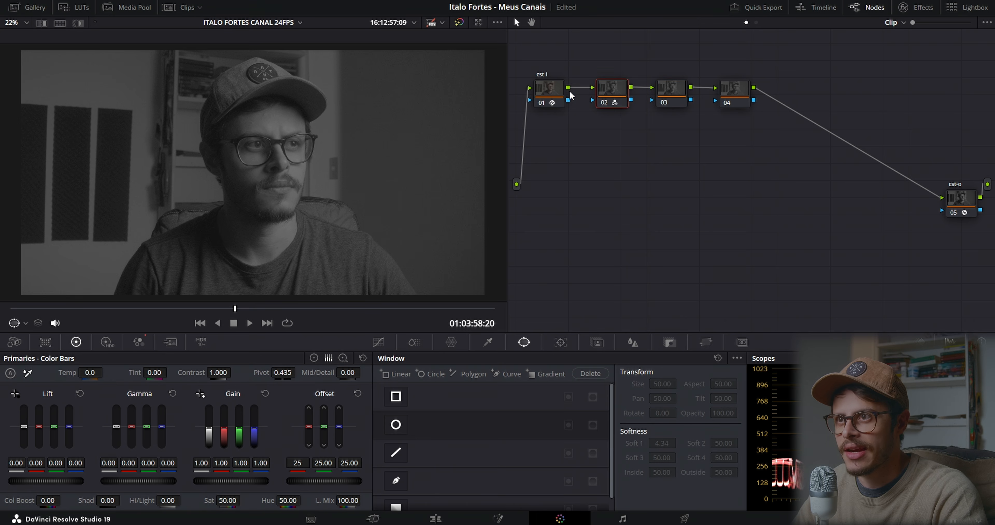
pyautogui.click(553, 95)
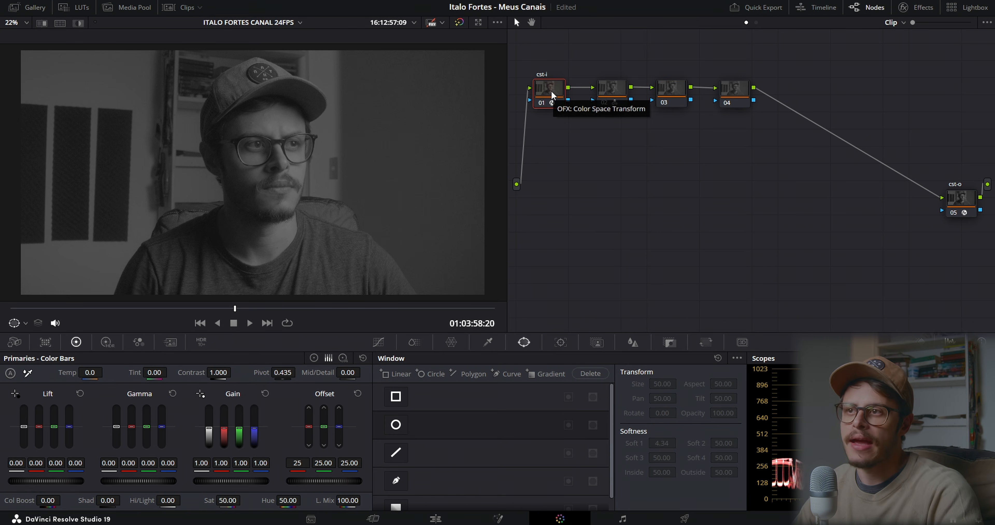
pyautogui.click(731, 89)
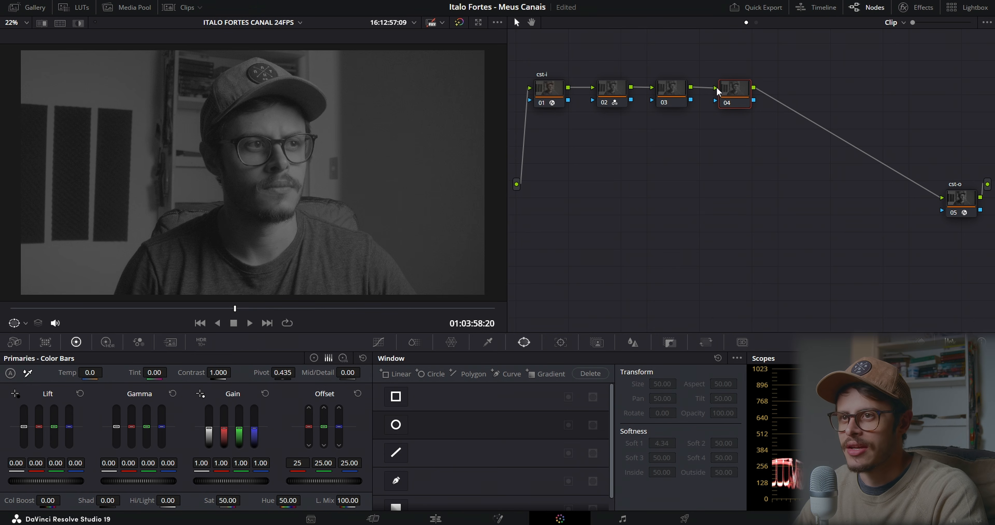
pyautogui.click(678, 86)
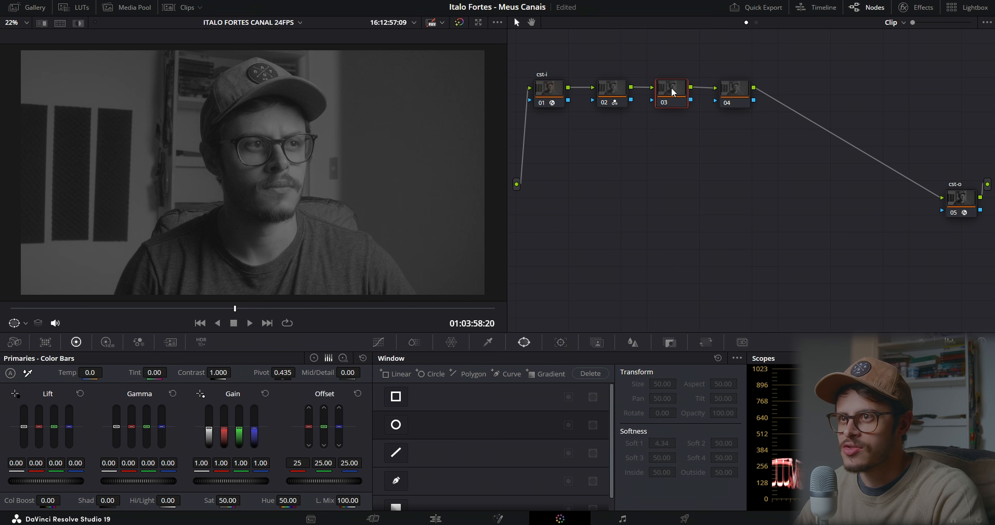
pyautogui.click(739, 89)
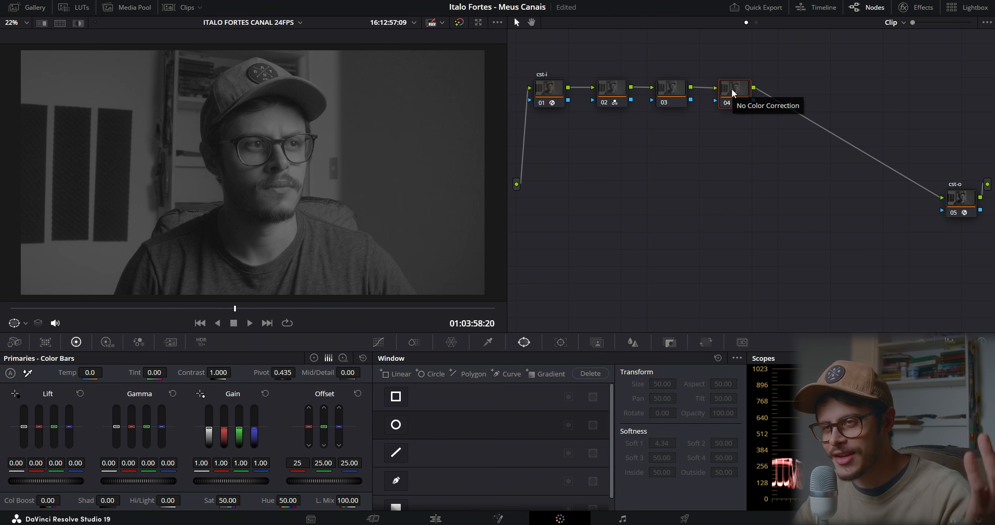
pyautogui.click(682, 92)
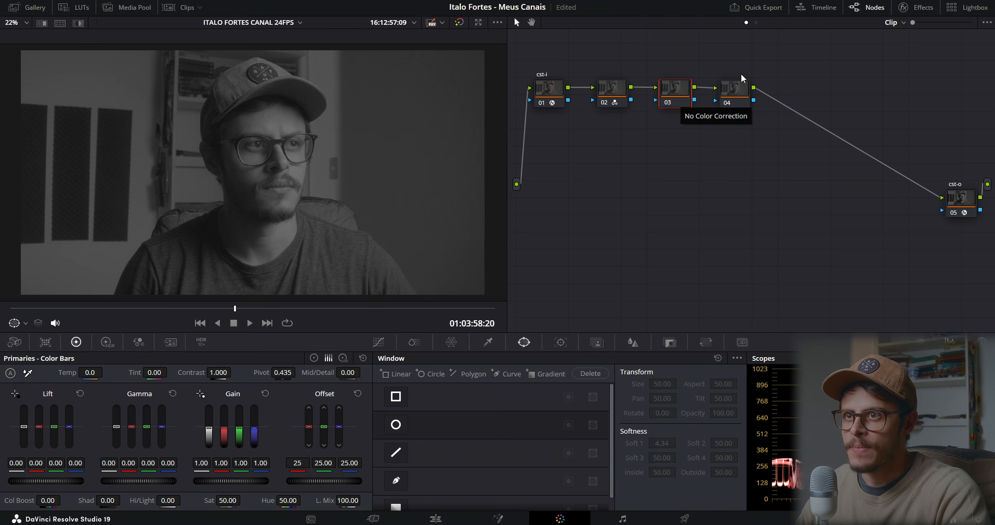
# Delete the empty nodes 03 and 04, and reset the grade of node 02
pyautogui.moveTo(741, 73); pyautogui.dragTo(674, 101)
pyautogui.press('Delete')
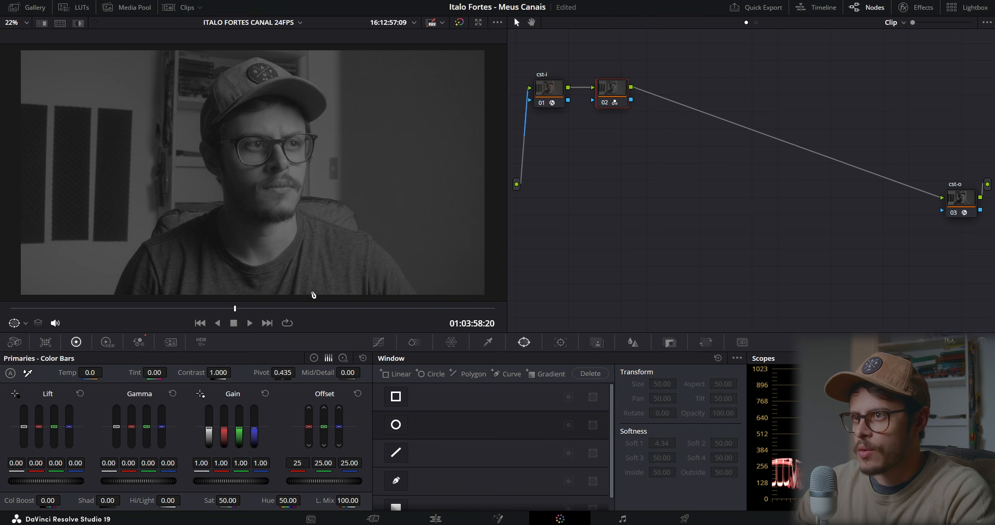
pyautogui.rightClick(591, 87)
pyautogui.click(613, 91)
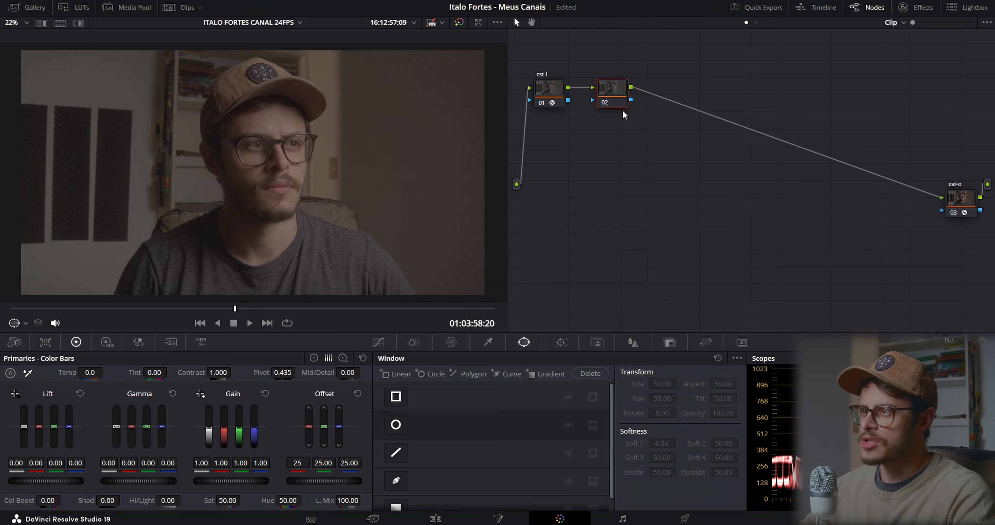
# Set the saturation of node 02 to 100 in the primary color wheels
pyautogui.moveTo(619, 103); pyautogui.dragTo(623, 104)
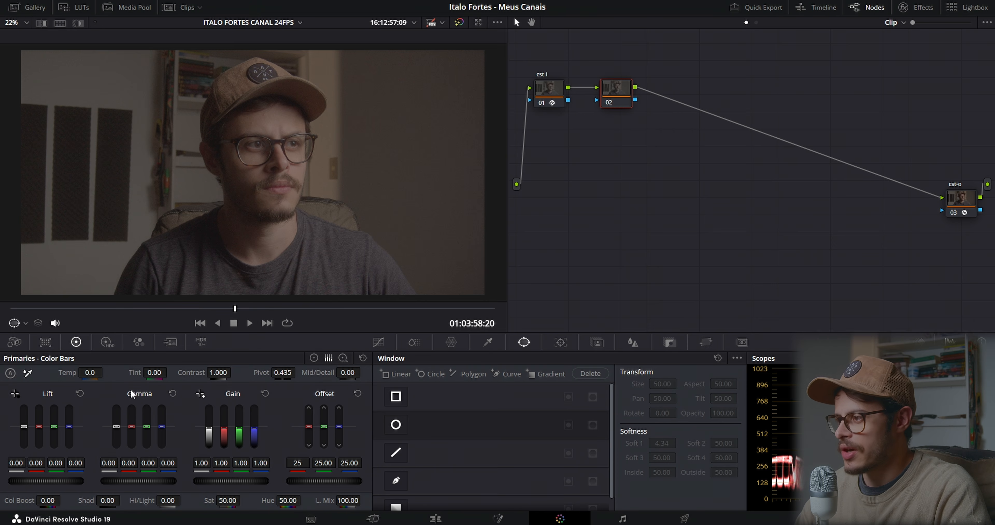
pyautogui.click(314, 357)
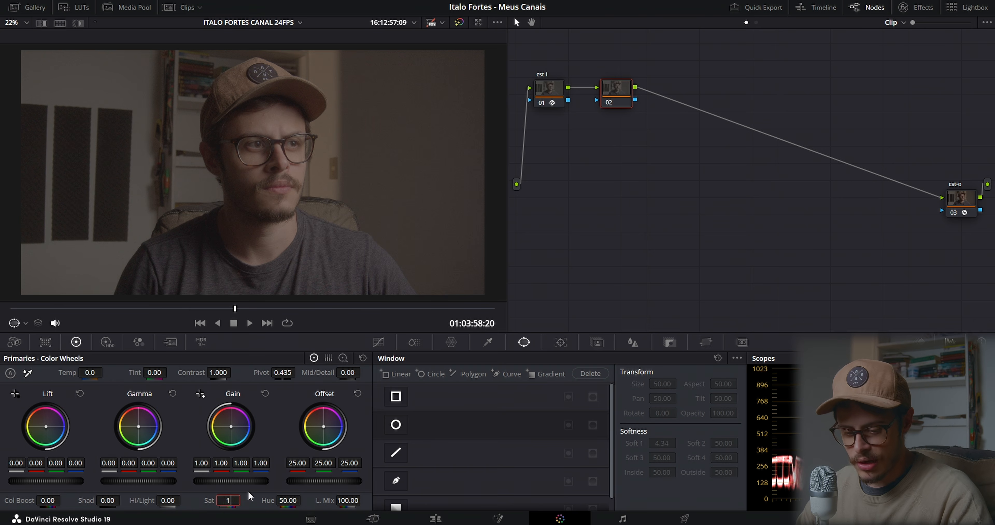
pyautogui.press('Return')
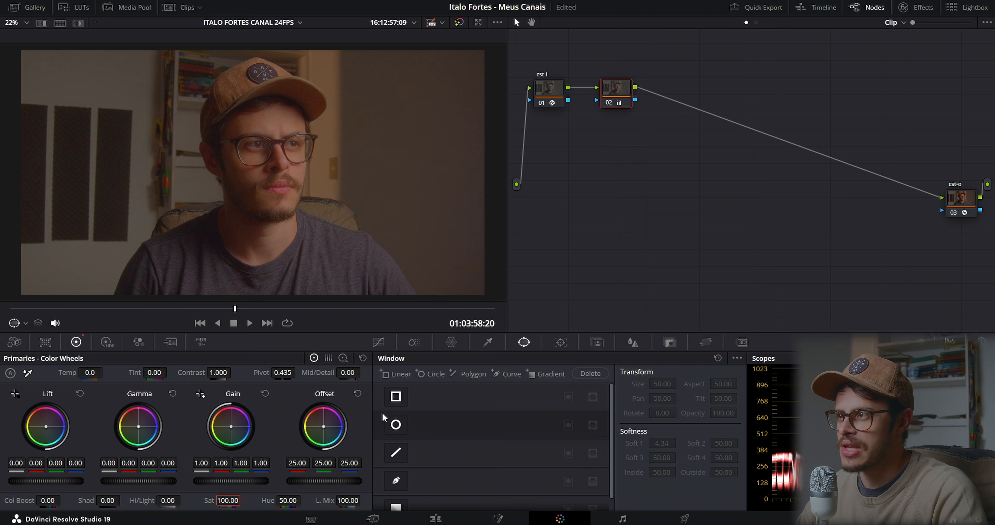
# Add a serial node after node 02 and apply the 2383_DWG_to_DWG_v2 LUT from the CKC FPE folder to it
pyautogui.moveTo(619, 100); pyautogui.dragTo(705, 93)
pyautogui.hotkey('alt', 's')
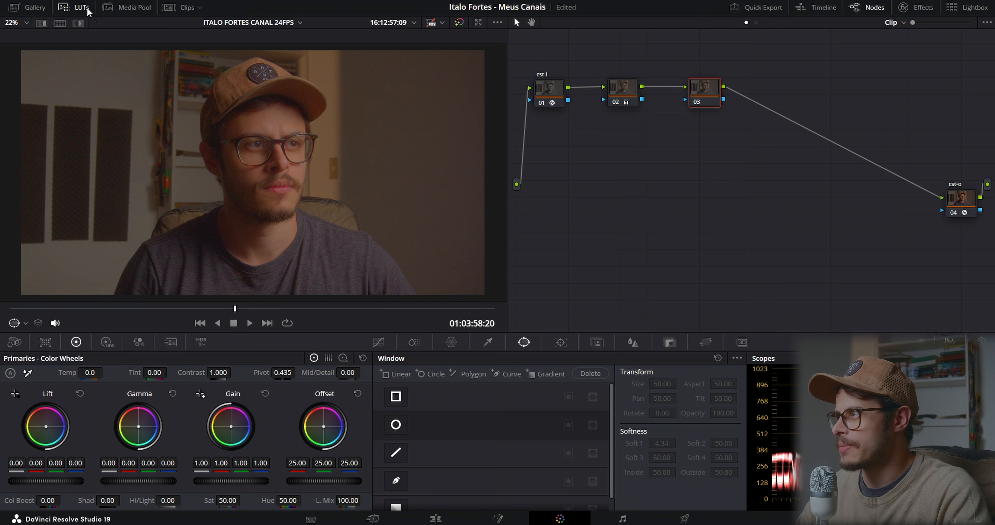
pyautogui.click(78, 7)
pyautogui.moveTo(169, 105); pyautogui.dragTo(713, 91)
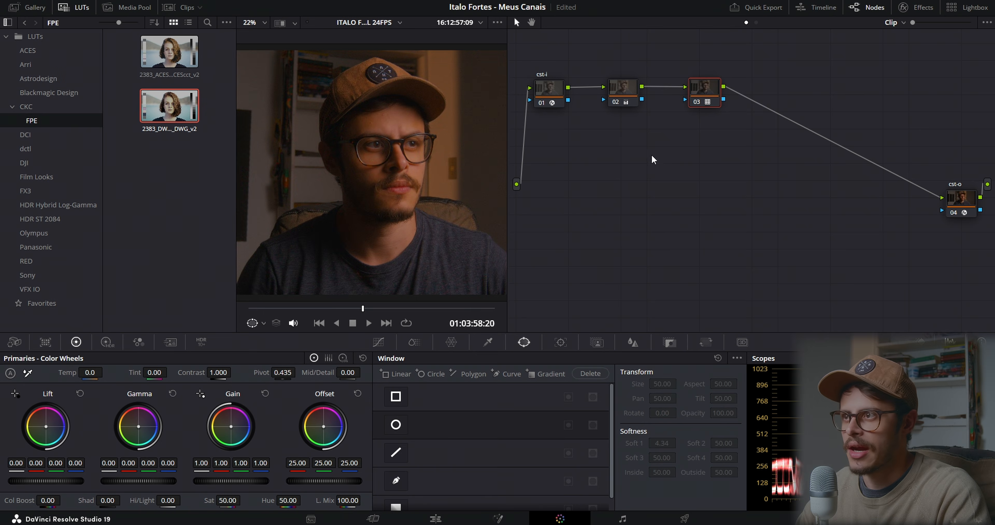
pyautogui.click(72, 8)
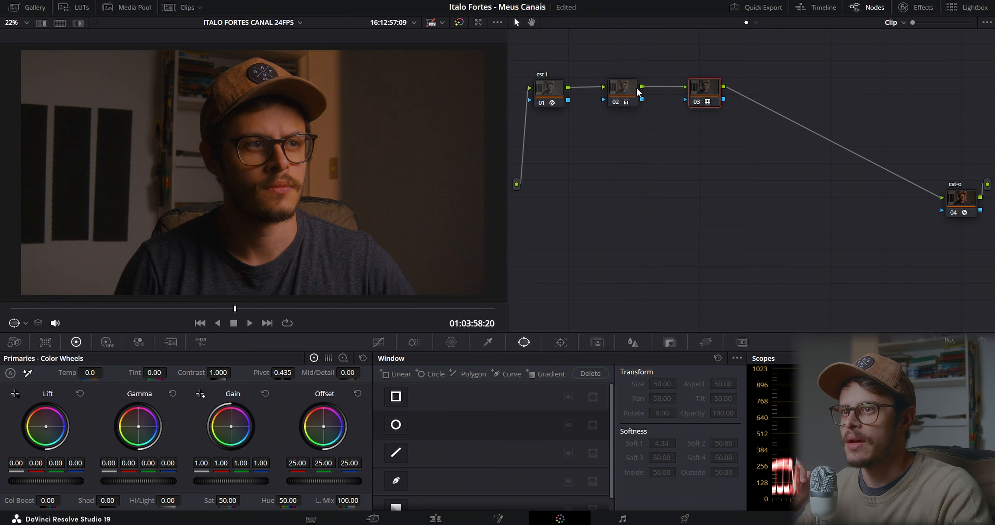
# Select the saturation and LUT nodes in turn, and grab a still of the graded frame
pyautogui.moveTo(636, 92); pyautogui.dragTo(645, 91)
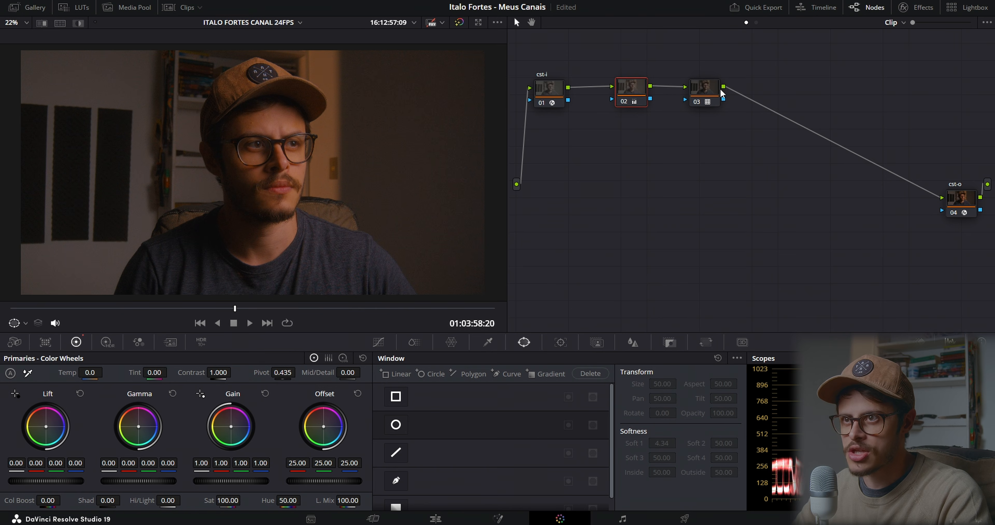
pyautogui.click(710, 92)
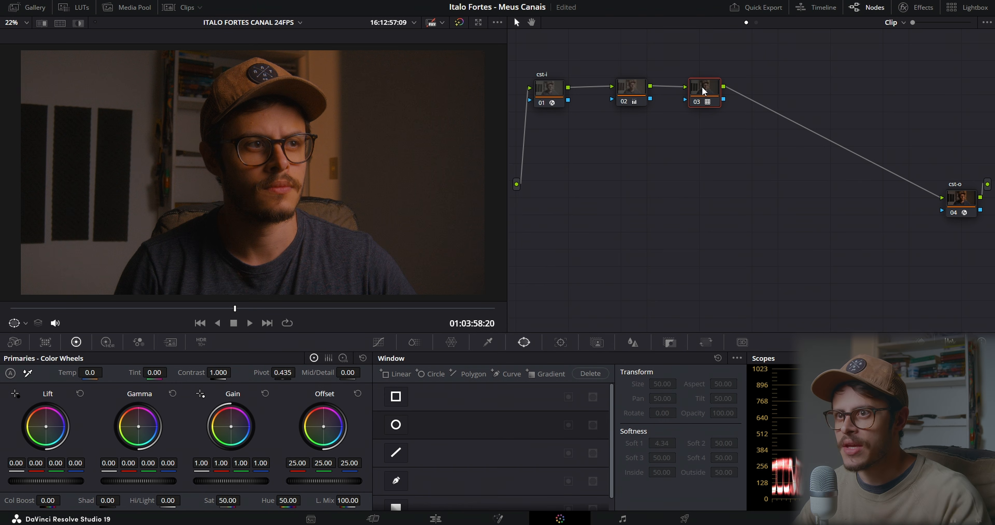
pyautogui.click(630, 90)
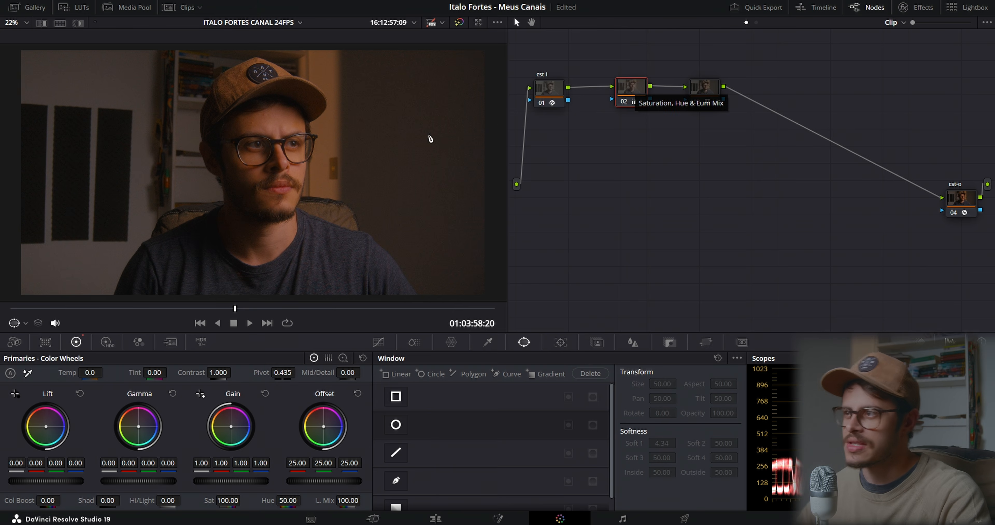
pyautogui.rightClick(271, 141)
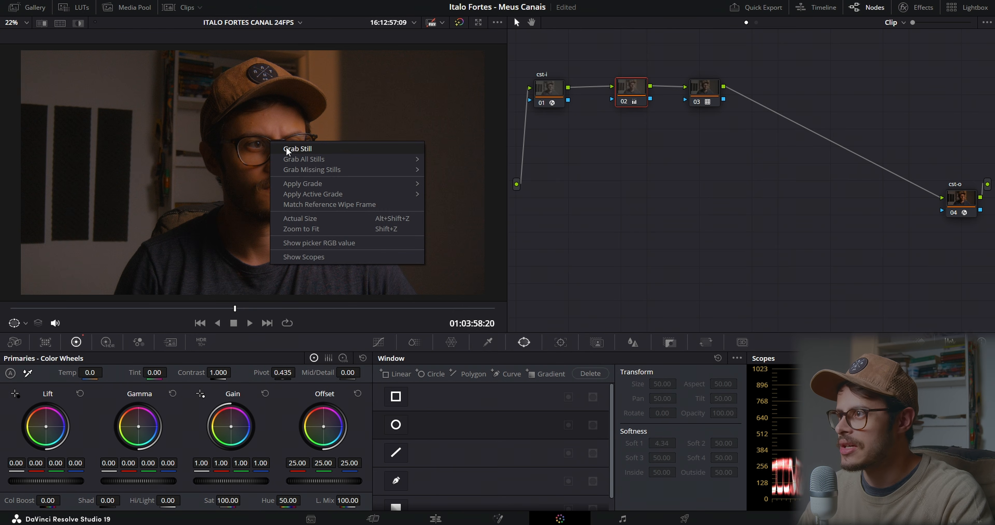
pyautogui.click(288, 150)
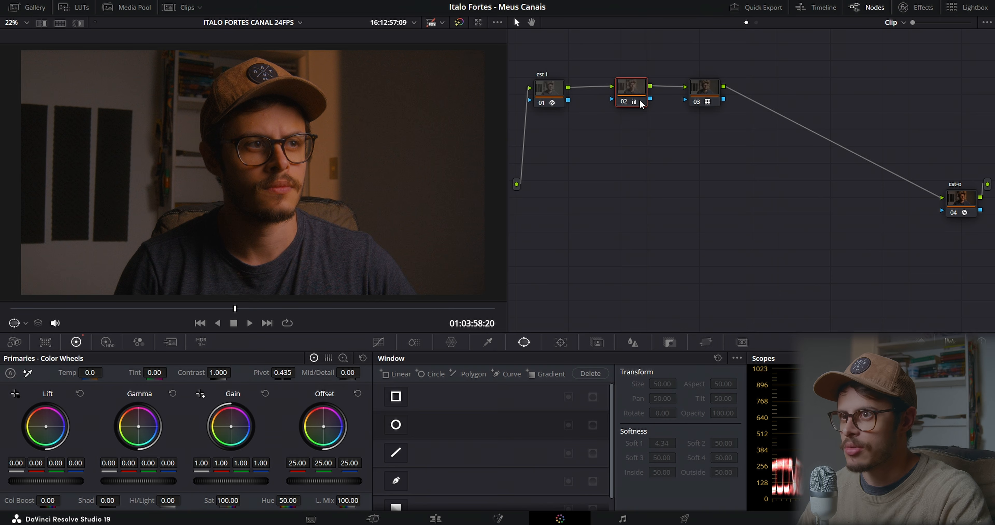
# Copy the grade of LUT node 03 and delete that node
pyautogui.click(705, 92)
pyautogui.moveTo(705, 92); pyautogui.dragTo(707, 92)
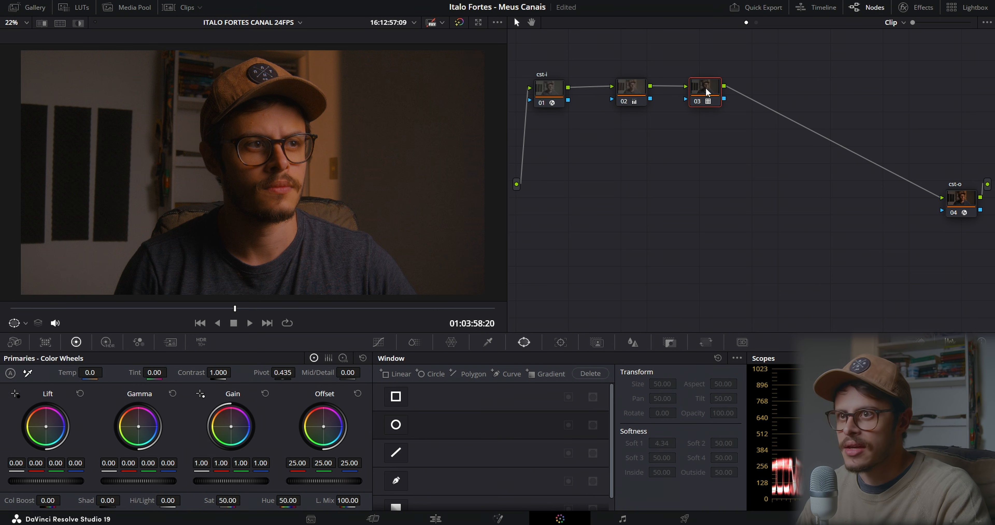
pyautogui.press('Delete')
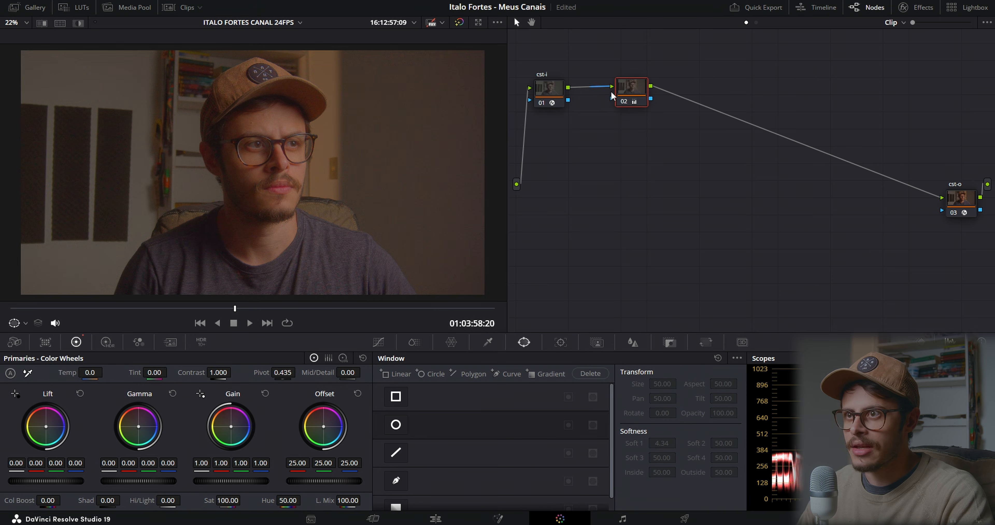
# Add a serial node before the saturation node, paste the LUT grade into it, and space the two nodes apart
pyautogui.moveTo(629, 92); pyautogui.dragTo(658, 96)
pyautogui.hotkey('shift', 's')
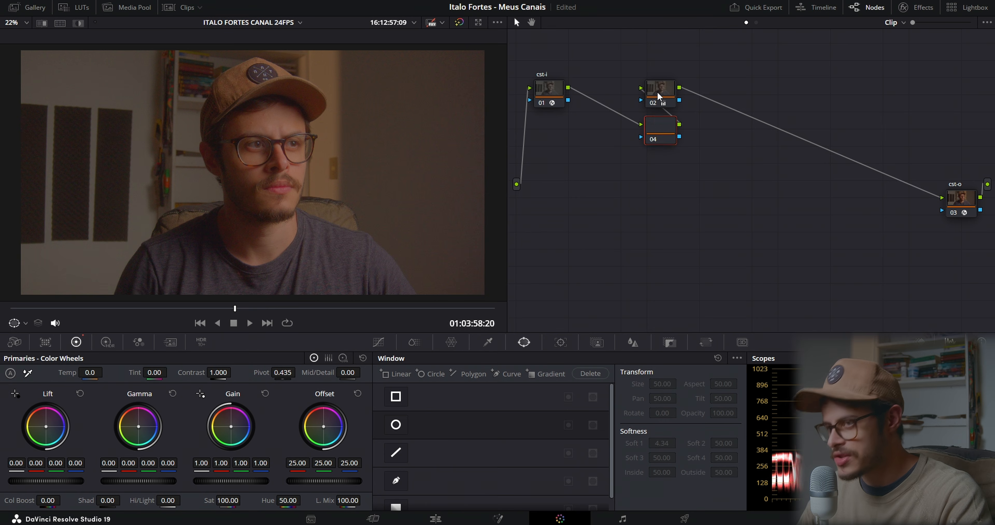
pyautogui.moveTo(664, 140); pyautogui.dragTo(609, 99)
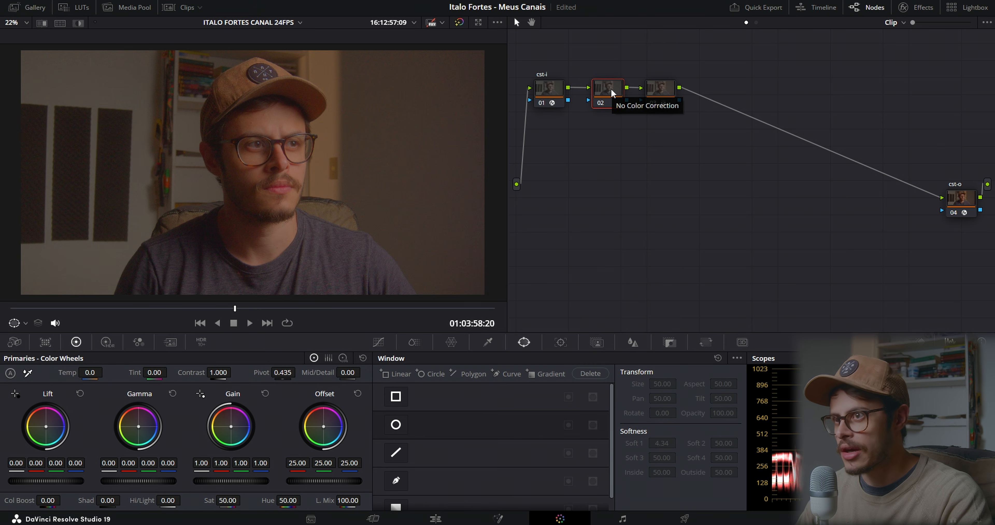
pyautogui.hotkey('ctrl', 'v')
pyautogui.keyDown('shift'); pyautogui.click(660, 90); pyautogui.keyUp('shift')
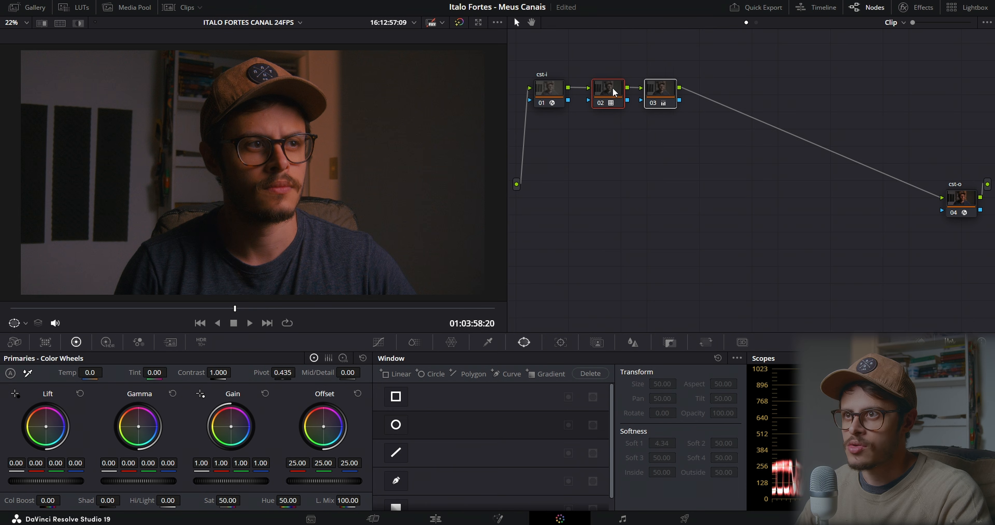
pyautogui.moveTo(615, 92); pyautogui.dragTo(691, 93)
pyautogui.click(671, 109)
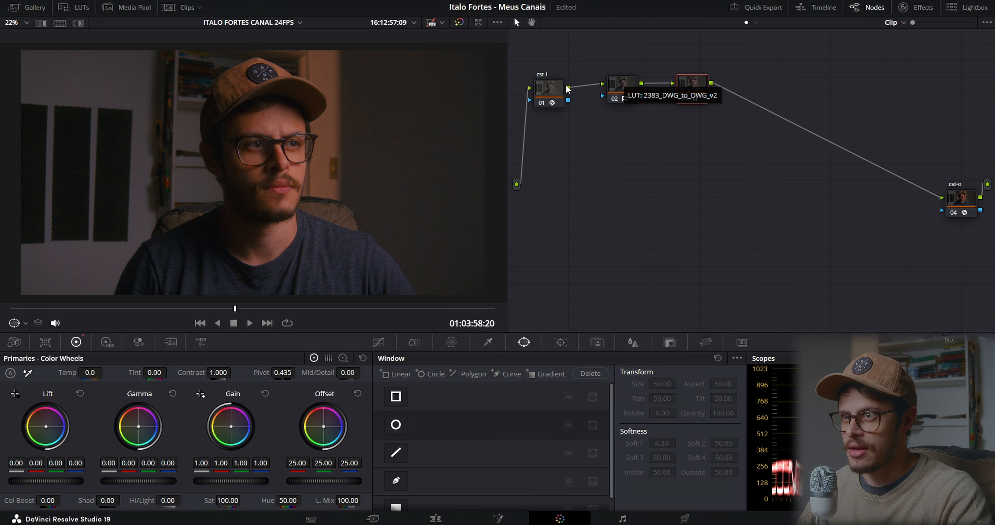
# Compare the new node order with the grabbed still using the image wipe, including in full screen
pyautogui.click(623, 94)
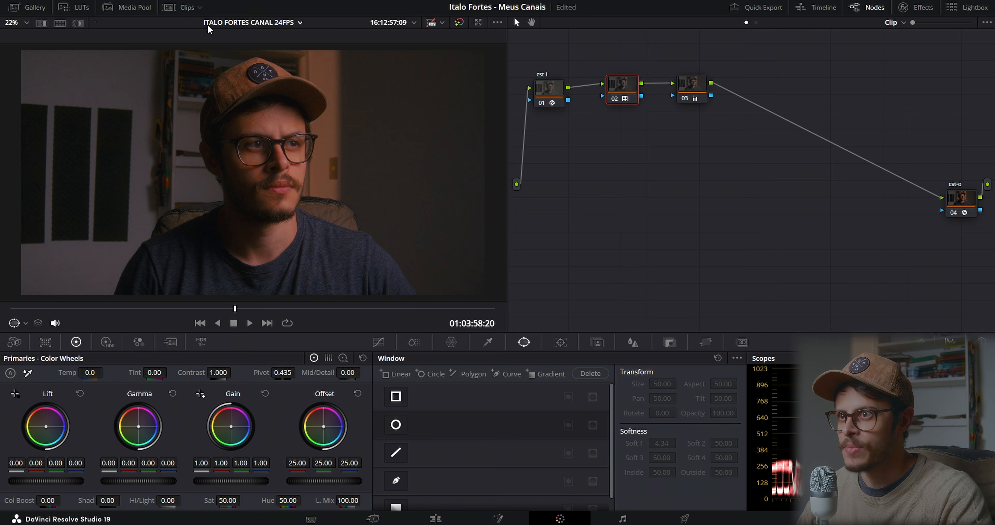
pyautogui.click(41, 23)
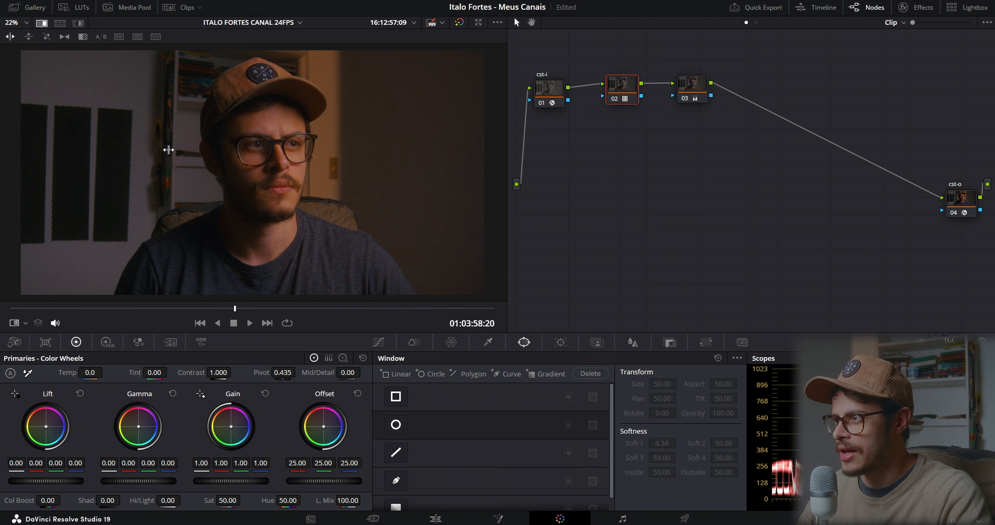
pyautogui.press('super+f')
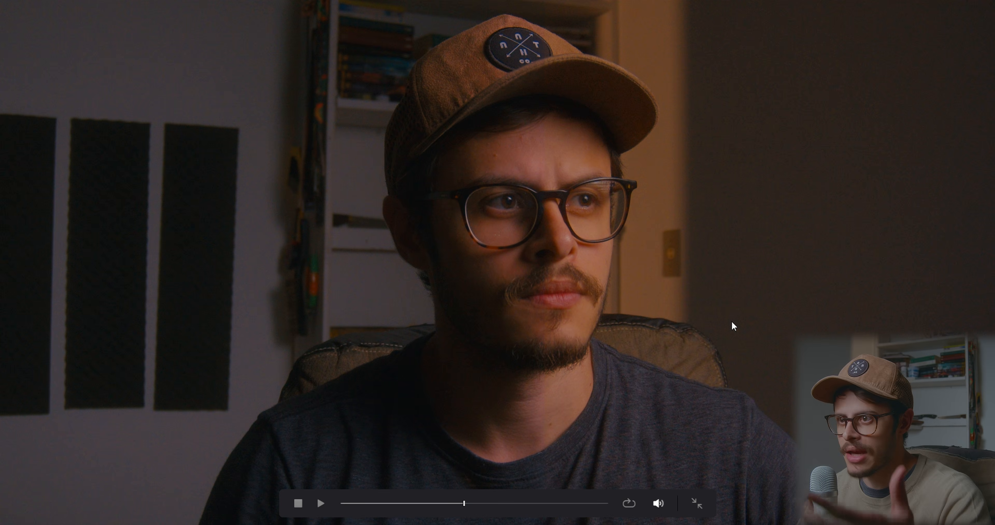
pyautogui.press('Escape')
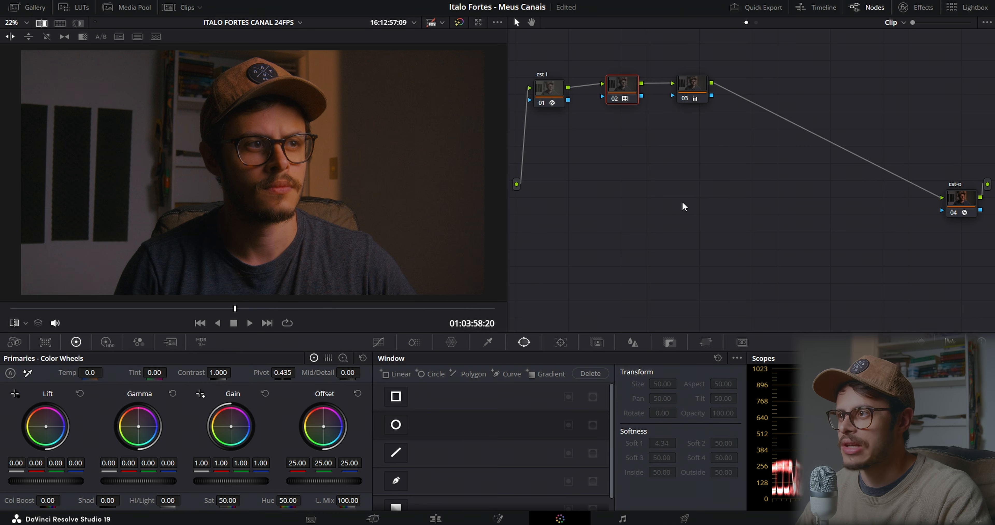
# Delete saturation node 03 and reset the grade of LUT node 02
pyautogui.click(691, 89)
pyautogui.press('Delete')
pyautogui.rightClick(635, 101)
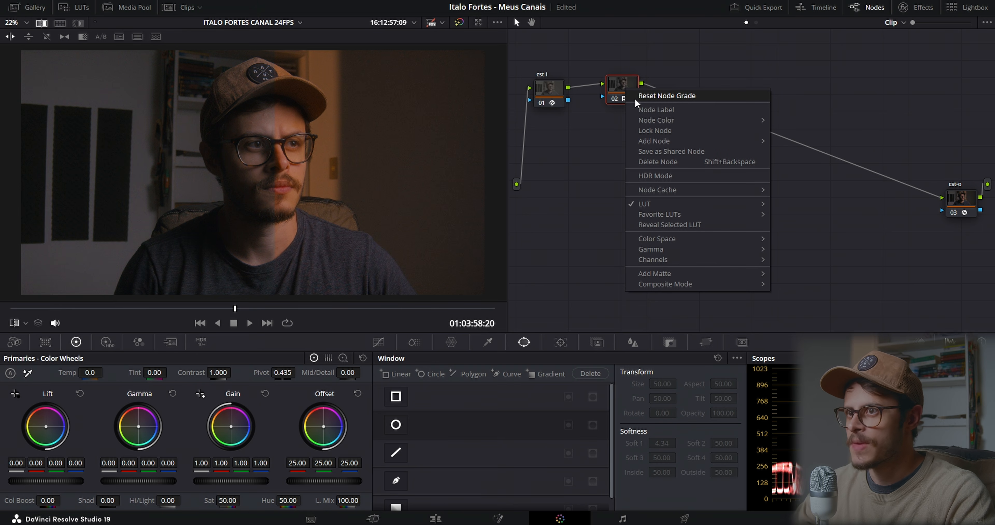
pyautogui.click(638, 96)
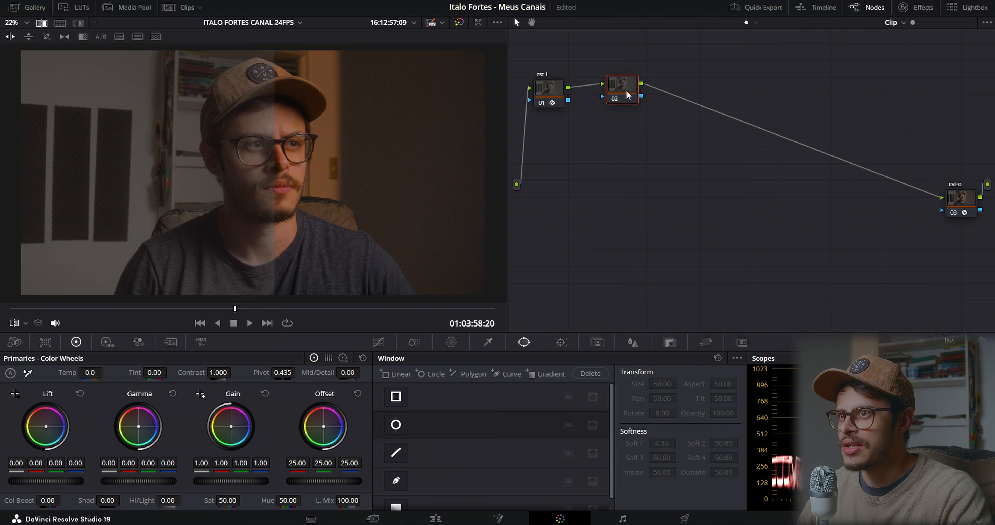
# Align node 02 with node 01 and turn off the image wipe
pyautogui.moveTo(627, 95); pyautogui.dragTo(626, 102)
pyautogui.click(42, 23)
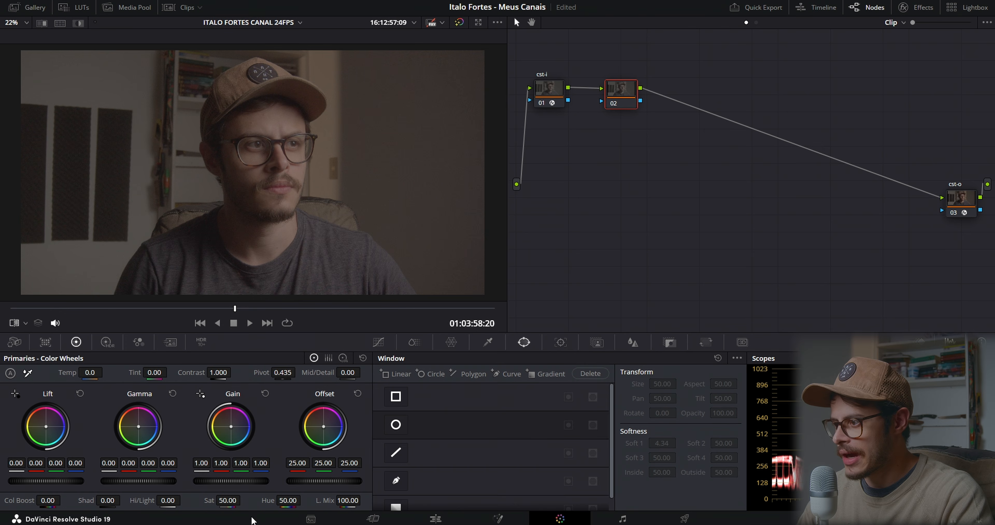
# Set node 02's saturation to 0 and nudge the node into line with node 01
pyautogui.doubleClick(232, 503)
pyautogui.write('0')
pyautogui.press('Return')
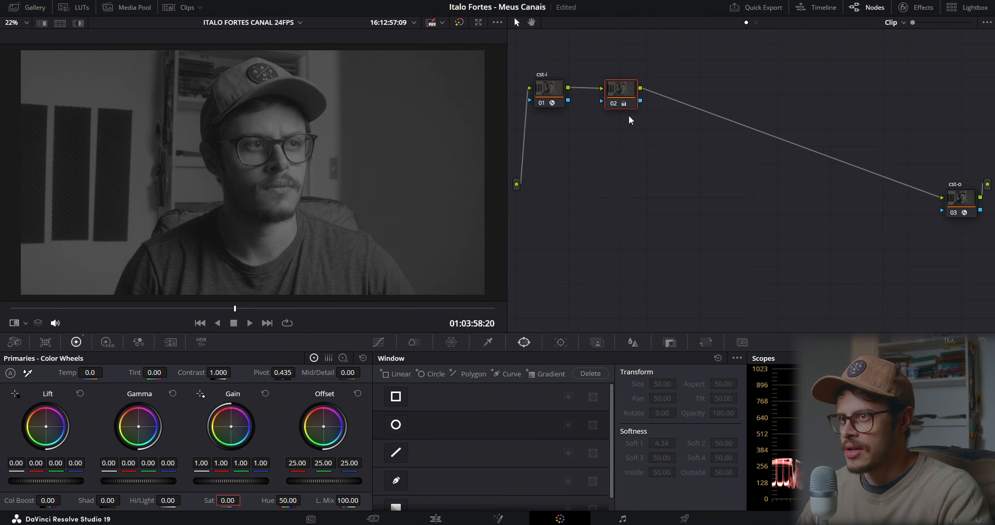
pyautogui.moveTo(627, 103); pyautogui.dragTo(624, 101)
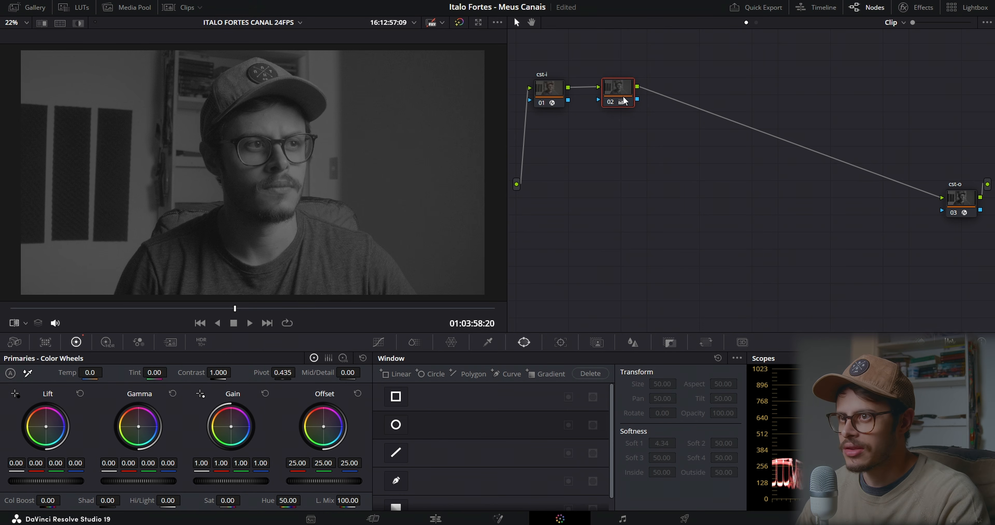
# Add a serial node after node 02 and move it farther along the chain
pyautogui.hotkey('alt', 's')
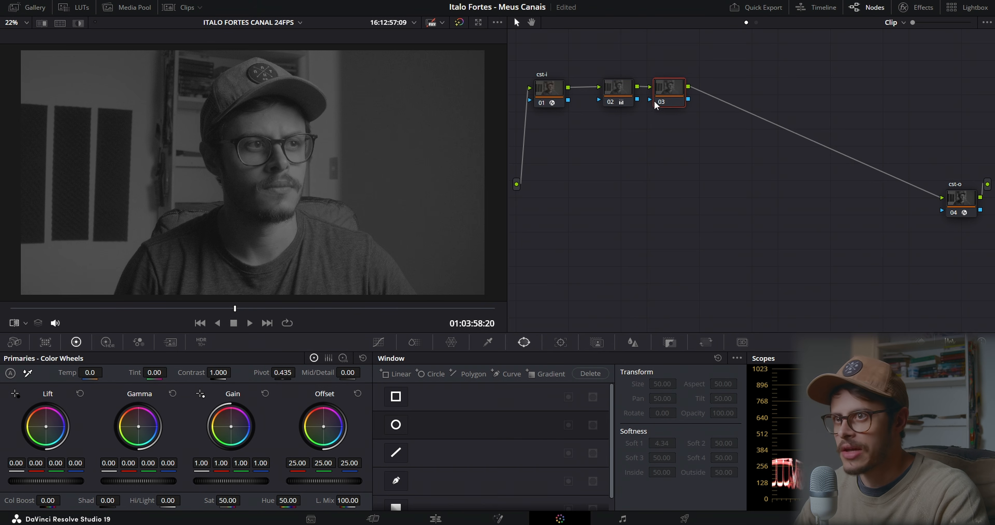
pyautogui.moveTo(676, 97); pyautogui.dragTo(689, 97)
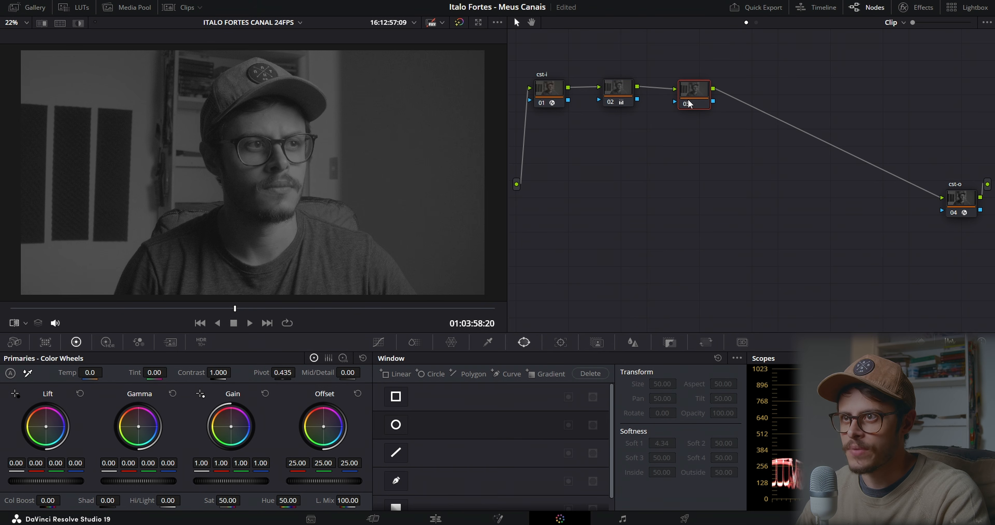
pyautogui.click(622, 91)
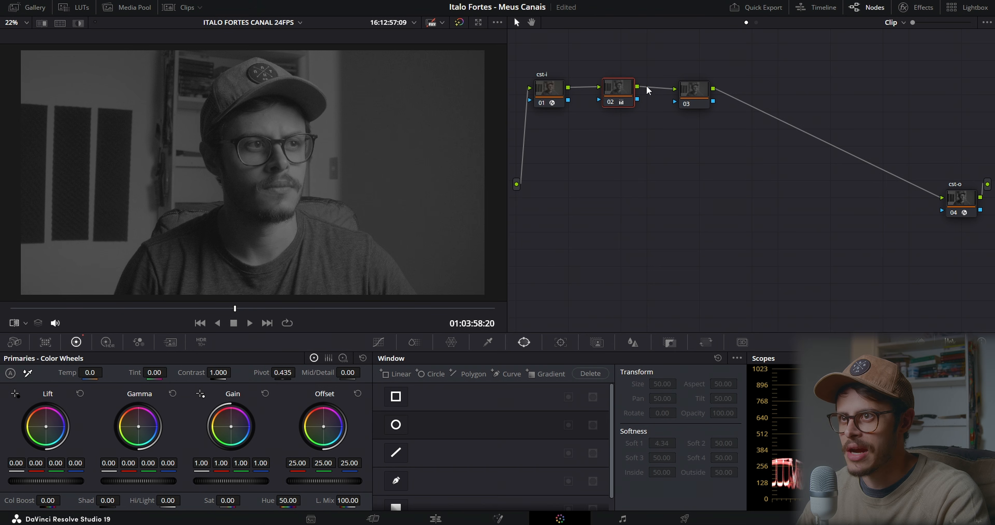
# Set node 03's saturation to 100 and its red, green and blue offsets to 50.00, 41.60 and 36.00
pyautogui.click(694, 93)
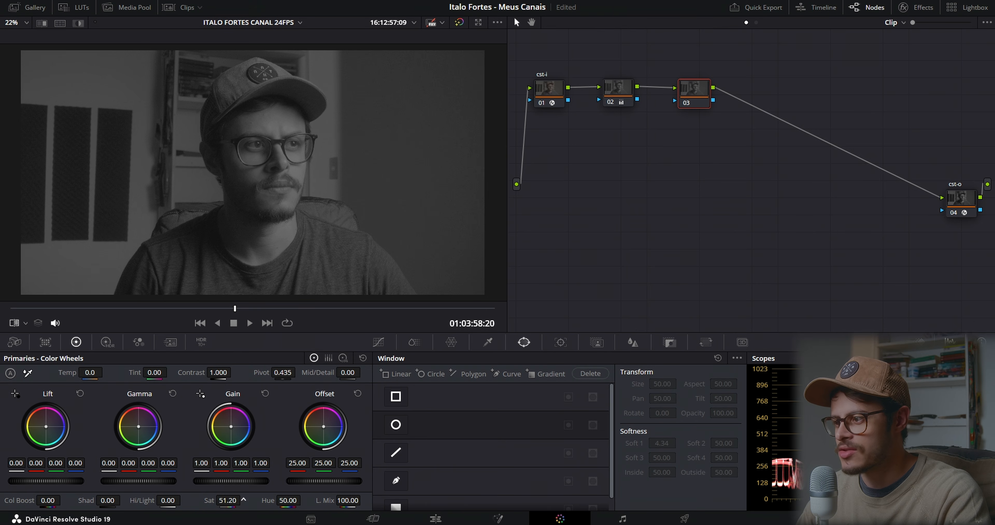
pyautogui.moveTo(243, 500); pyautogui.dragTo(244, 500)
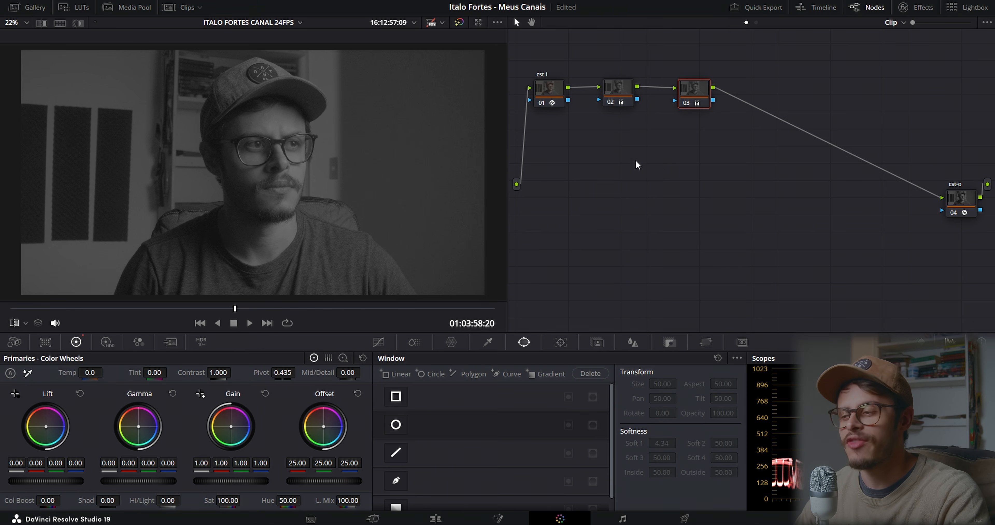
pyautogui.click(328, 358)
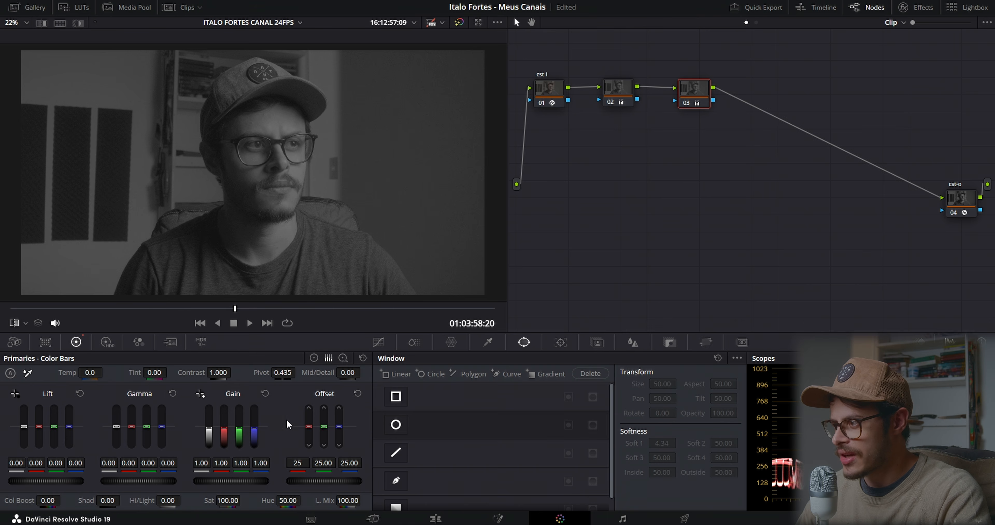
pyautogui.moveTo(309, 427)
pyautogui.mouseDown()
pyautogui.moveTo(309, 390)
pyautogui.moveTo(309, 425)
pyautogui.moveTo(309, 406)
pyautogui.moveTo(338, 417)
pyautogui.moveTo(322, 428)
pyautogui.moveTo(322, 417)
pyautogui.moveTo(322, 428)
pyautogui.mouseUp()
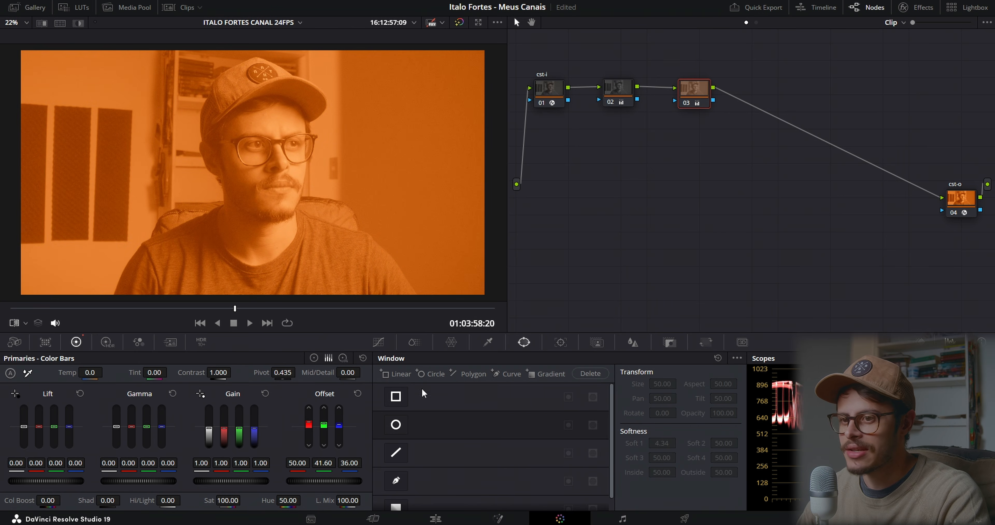
# Reset the grade of node 03 and move the node closer to node 02
pyautogui.rightClick(700, 95)
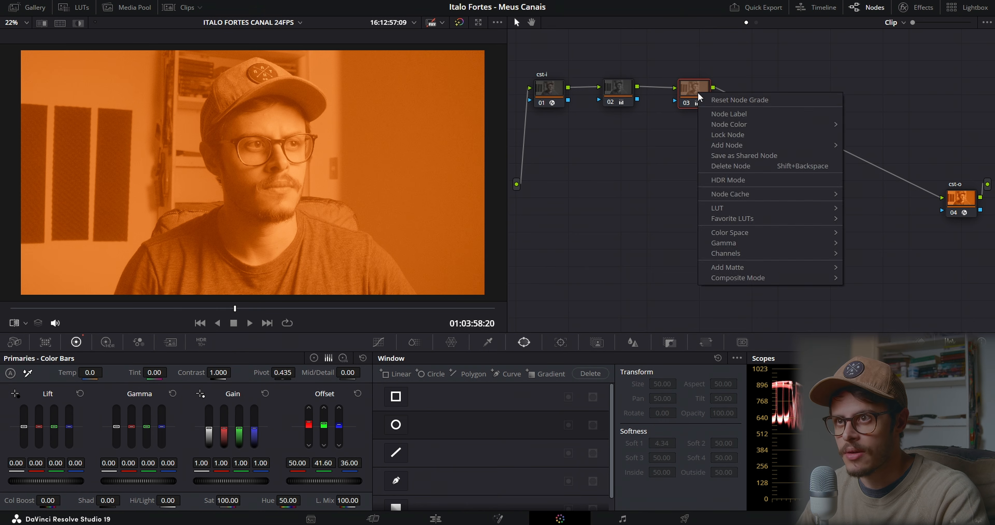
pyautogui.click(726, 100)
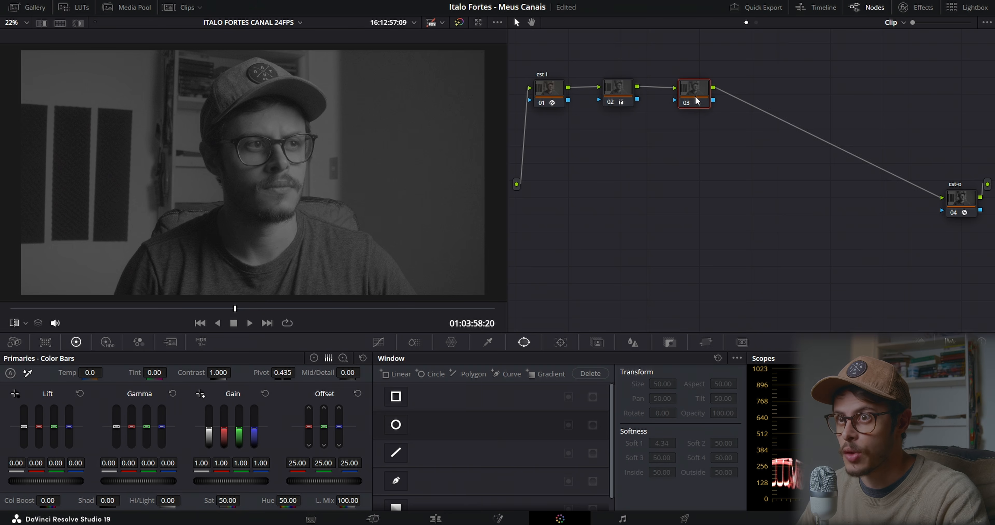
pyautogui.moveTo(697, 101); pyautogui.dragTo(691, 100)
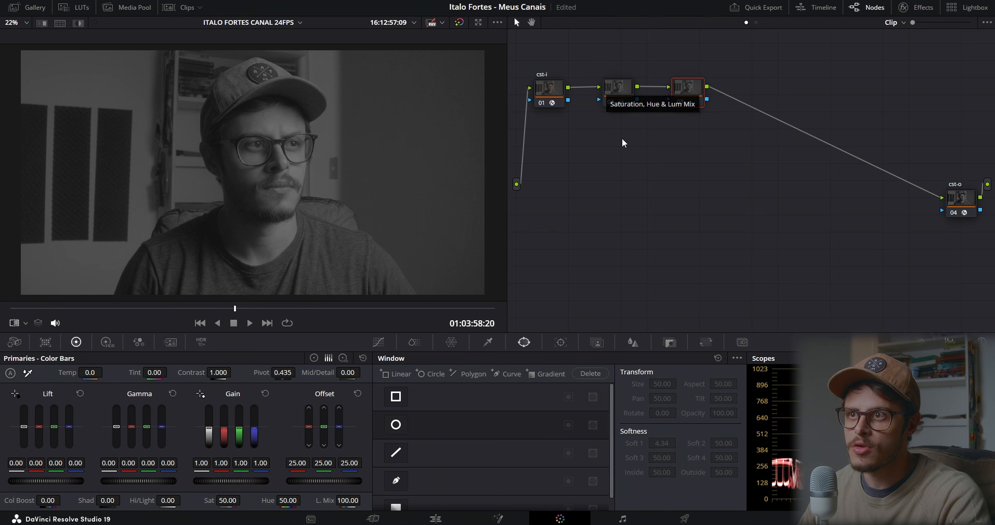
pyautogui.rightClick(688, 87)
pyautogui.click(683, 94)
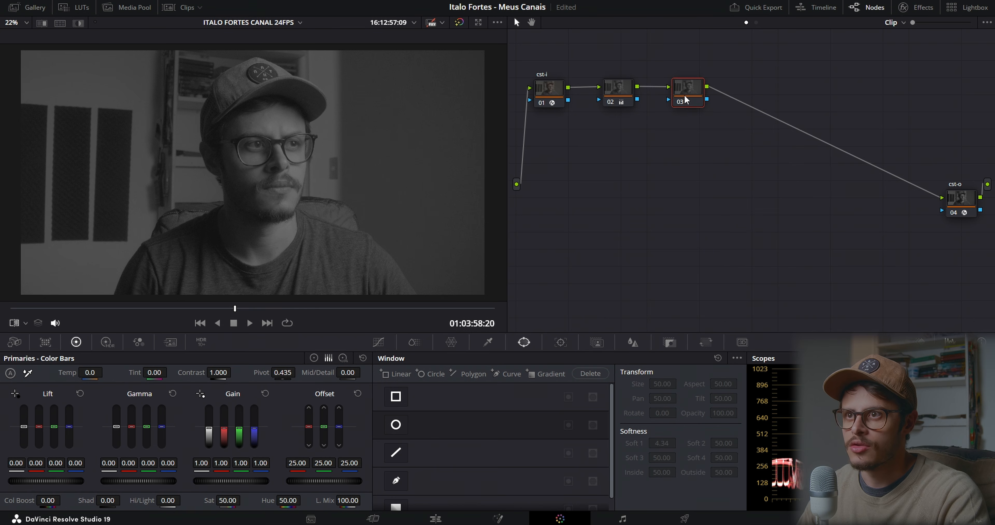
pyautogui.moveTo(683, 94); pyautogui.dragTo(674, 93)
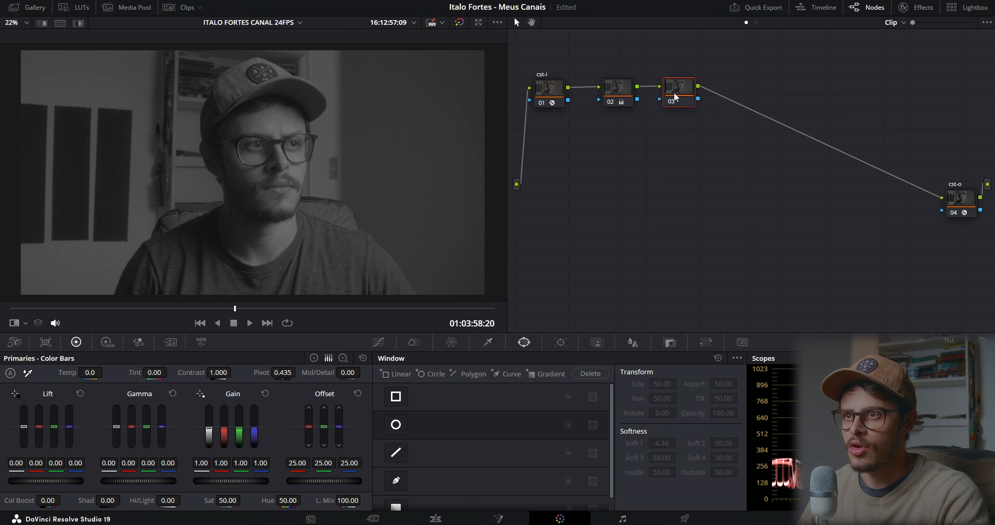
# Reset the grade of node 02 and adjust its position between nodes 01 and 03
pyautogui.click(621, 93)
pyautogui.rightClick(621, 90)
pyautogui.click(637, 99)
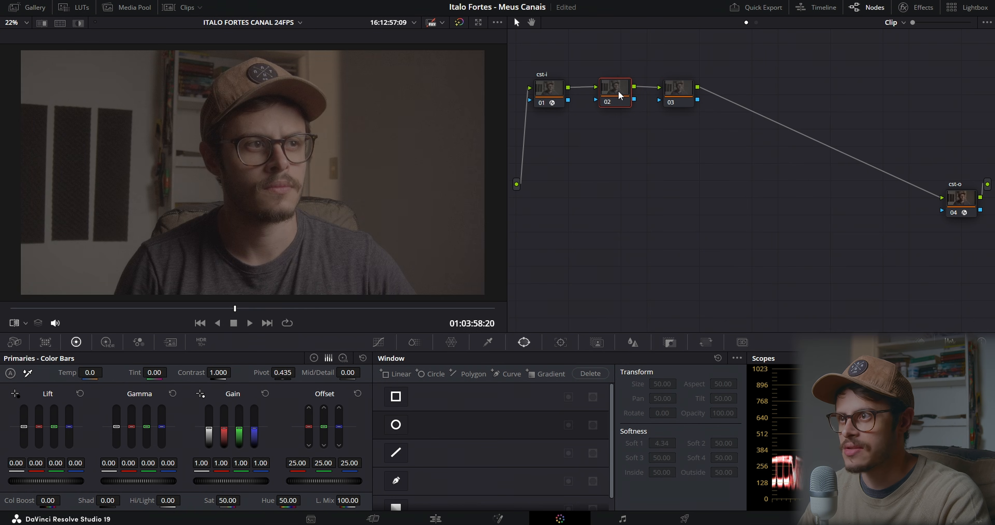
pyautogui.moveTo(618, 92); pyautogui.dragTo(617, 88)
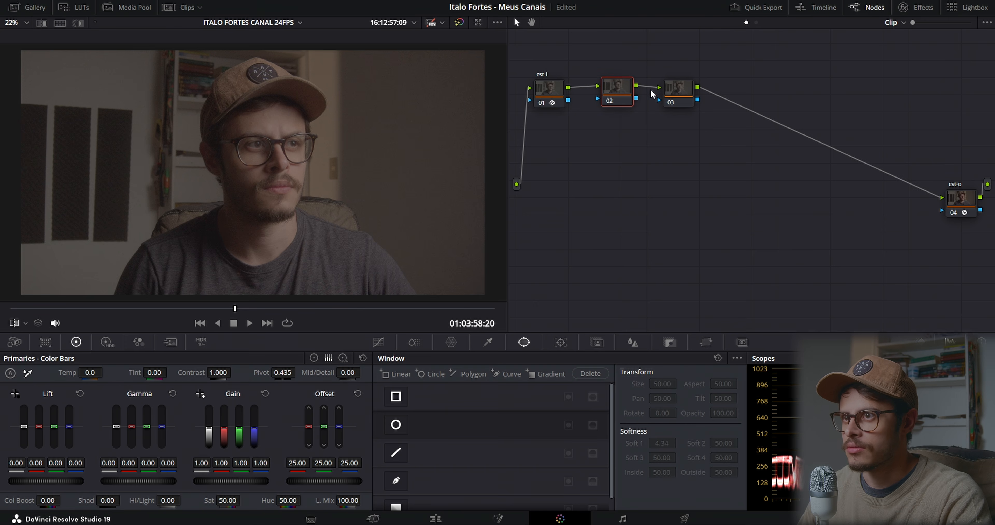
# Add a layer node to node 03 and space the two stacked nodes apart
pyautogui.click(677, 90)
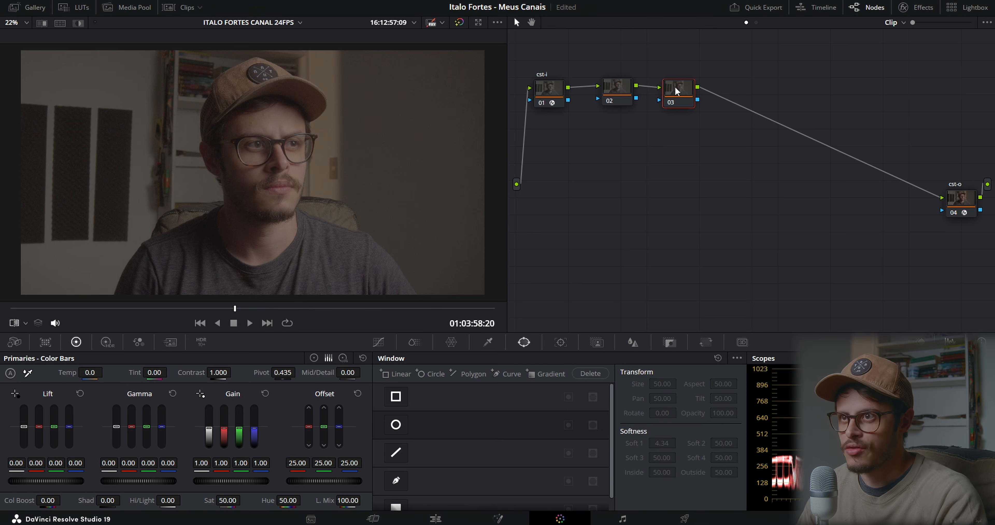
pyautogui.hotkey('alt', 'l')
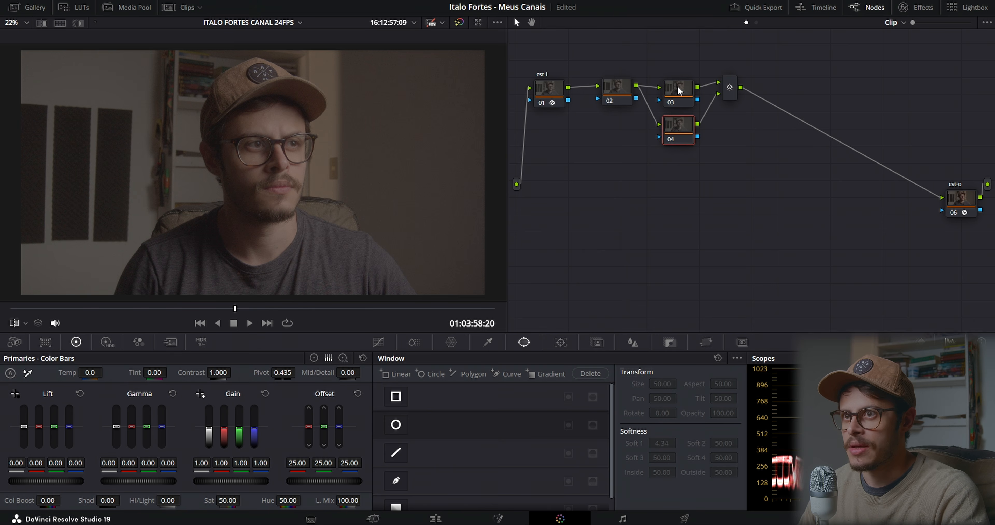
pyautogui.moveTo(677, 90); pyautogui.dragTo(679, 82)
pyautogui.moveTo(675, 125); pyautogui.dragTo(677, 125)
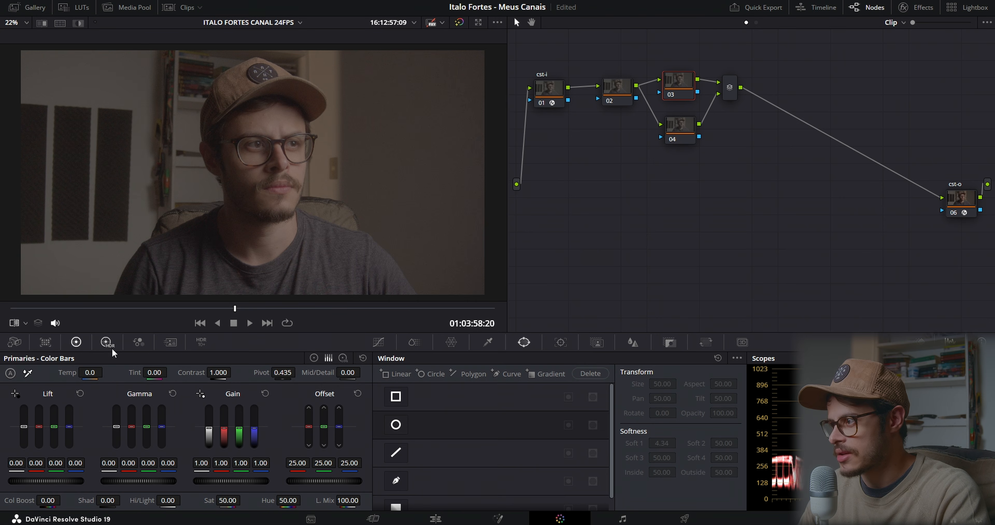
# Set the saturation of upper layer node 03 to 0
pyautogui.click(135, 347)
pyautogui.click(87, 348)
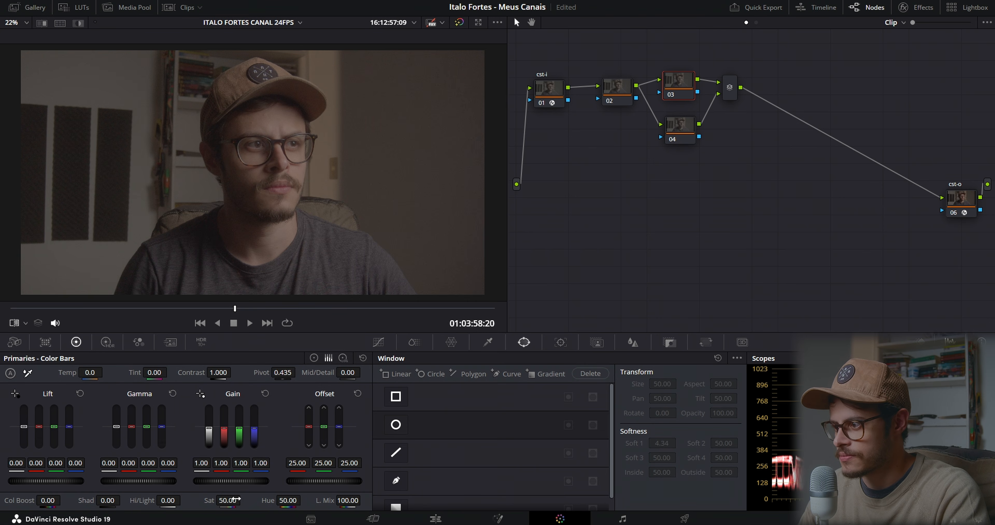
pyautogui.moveTo(236, 499); pyautogui.dragTo(204, 499)
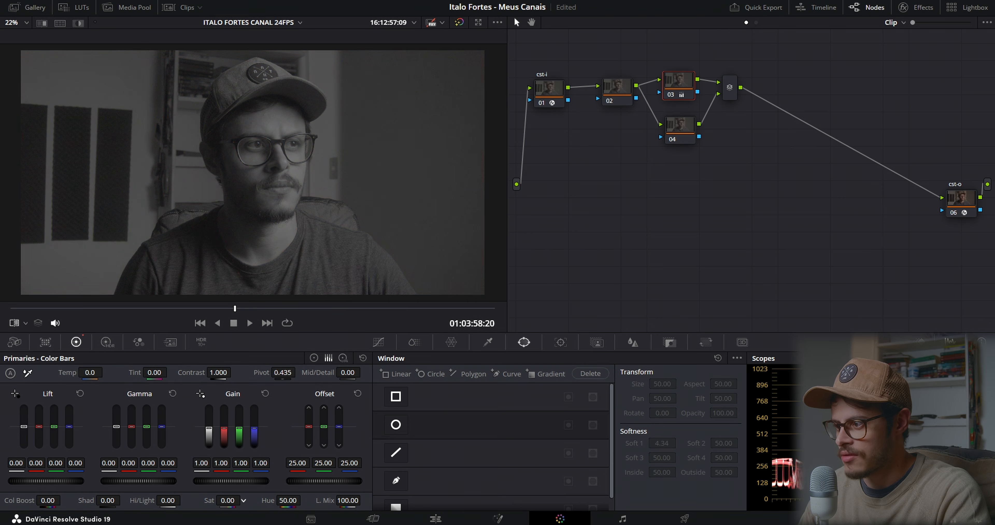
# Set the saturation of lower layer node 04 to 100
pyautogui.click(680, 142)
pyautogui.moveTo(228, 500); pyautogui.dragTo(244, 499)
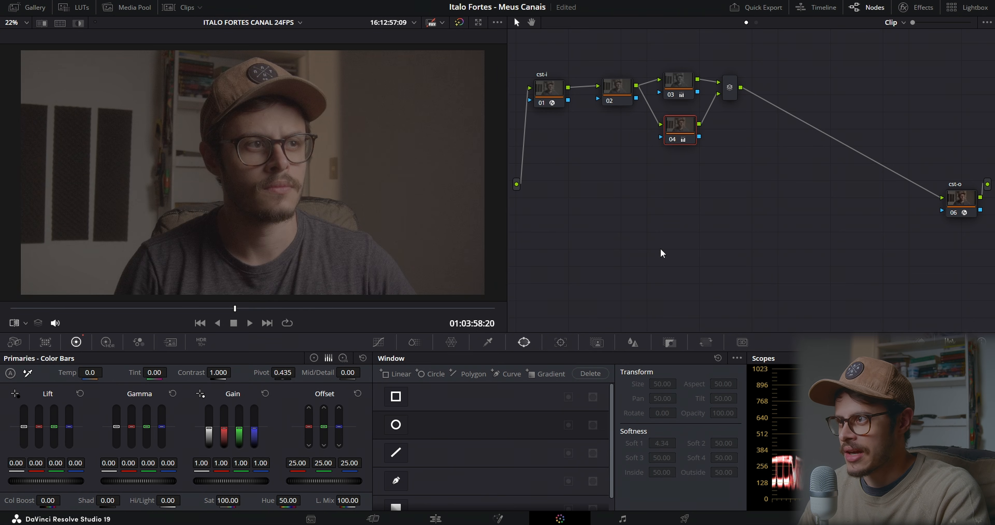
pyautogui.moveTo(685, 136); pyautogui.dragTo(685, 137)
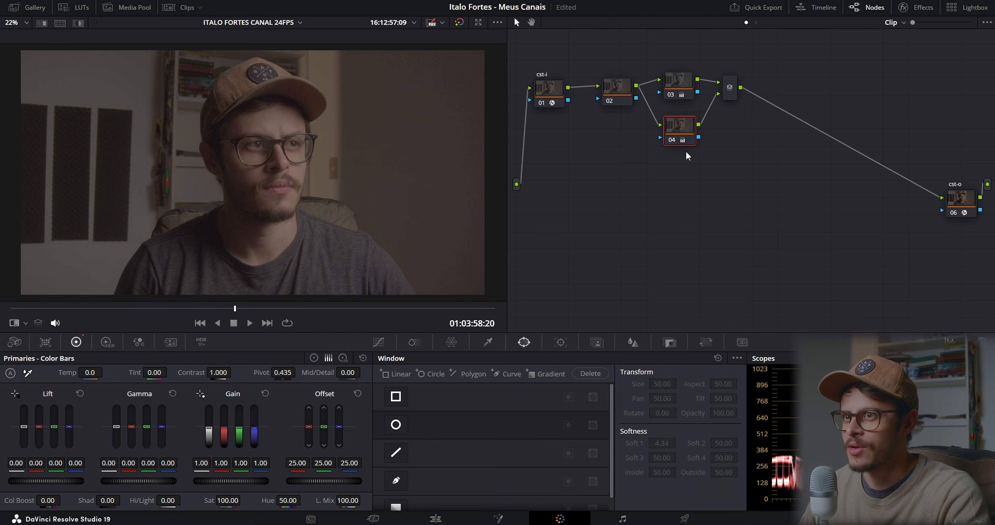
# Compare the settings of nodes 02, 03 and 04, and toggle node 04 off and on to check its effect
pyautogui.click(682, 93)
pyautogui.click(625, 91)
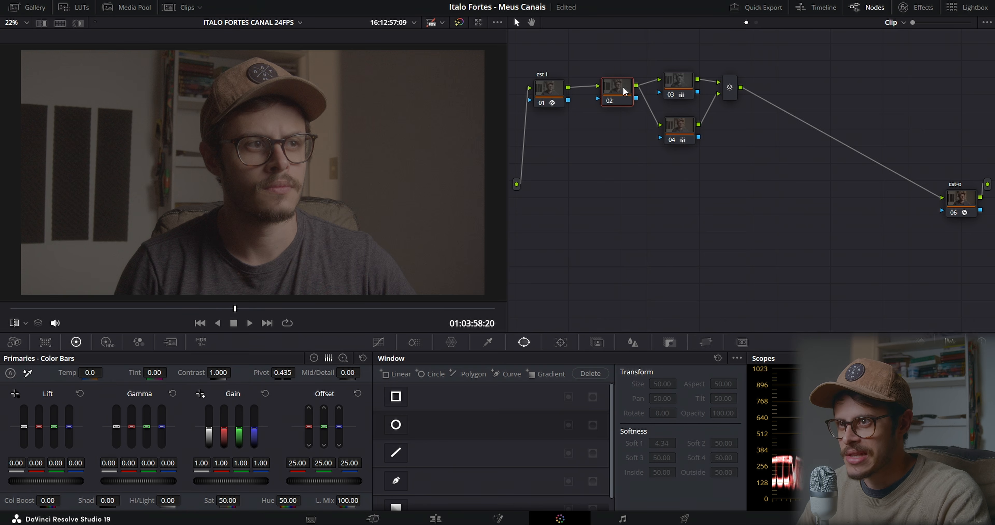
pyautogui.click(683, 132)
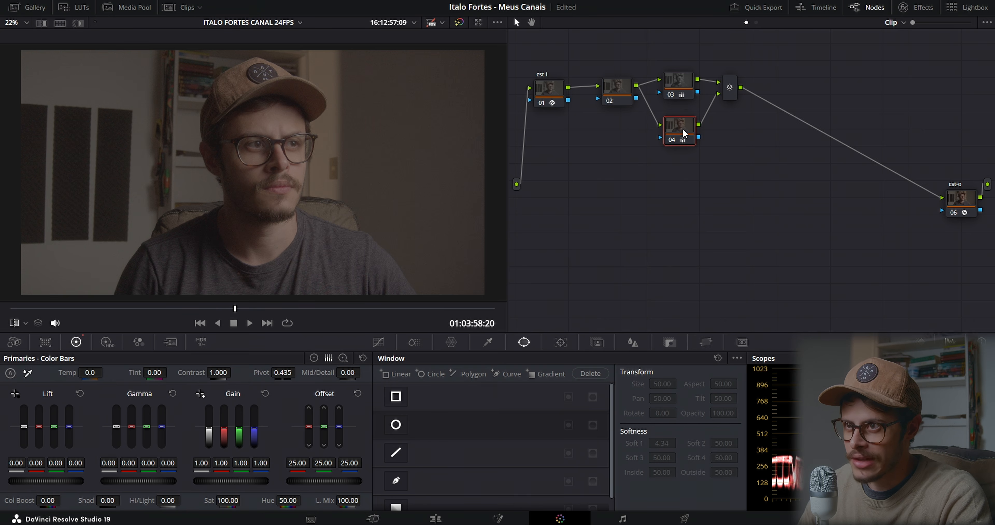
pyautogui.click(613, 91)
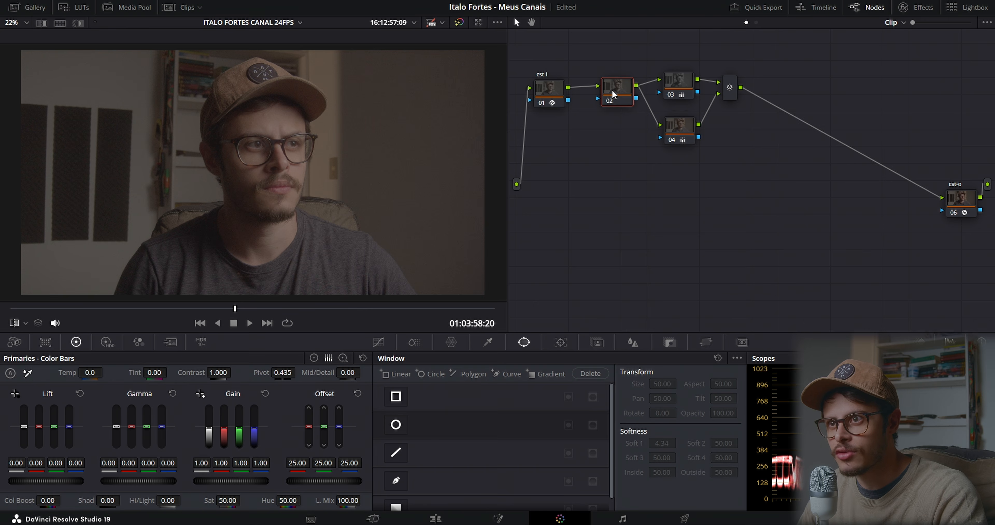
pyautogui.click(670, 131)
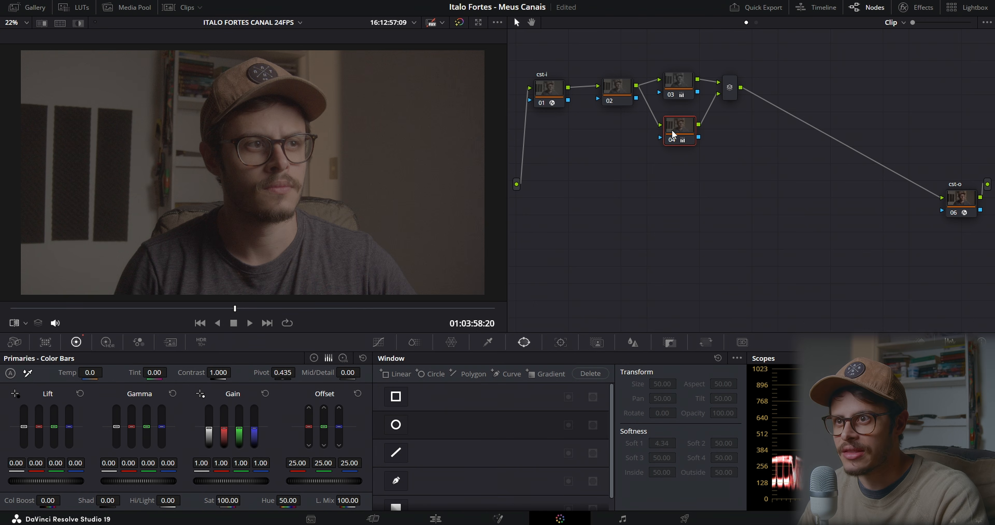
pyautogui.click(679, 84)
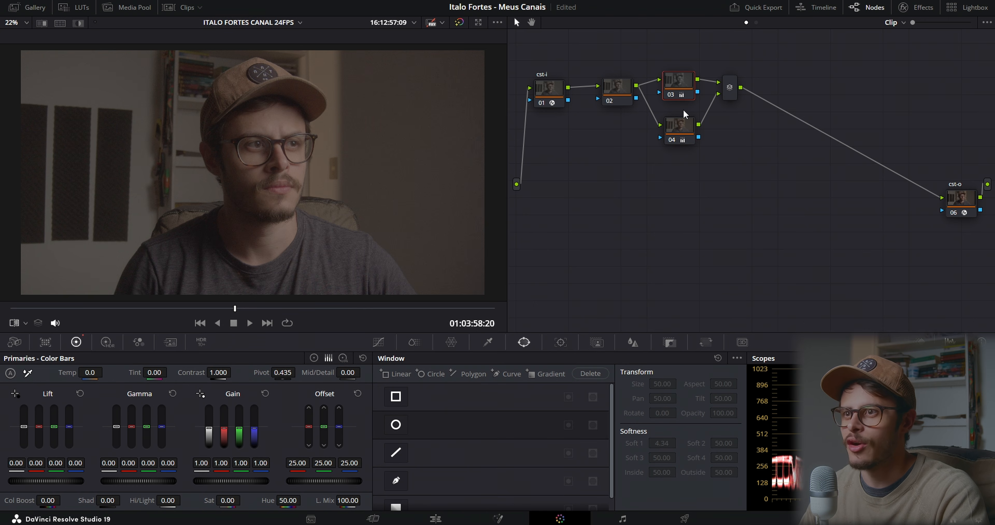
pyautogui.click(671, 140)
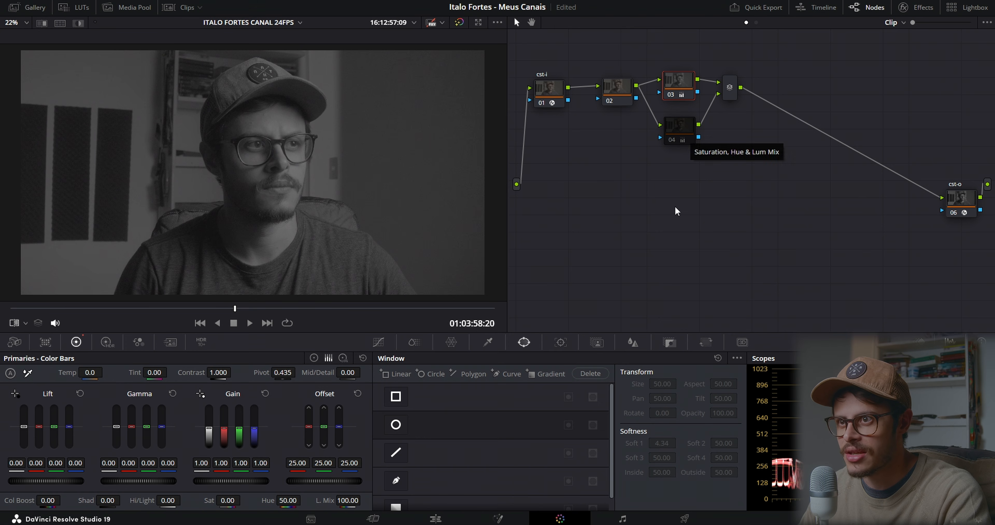
pyautogui.click(670, 139)
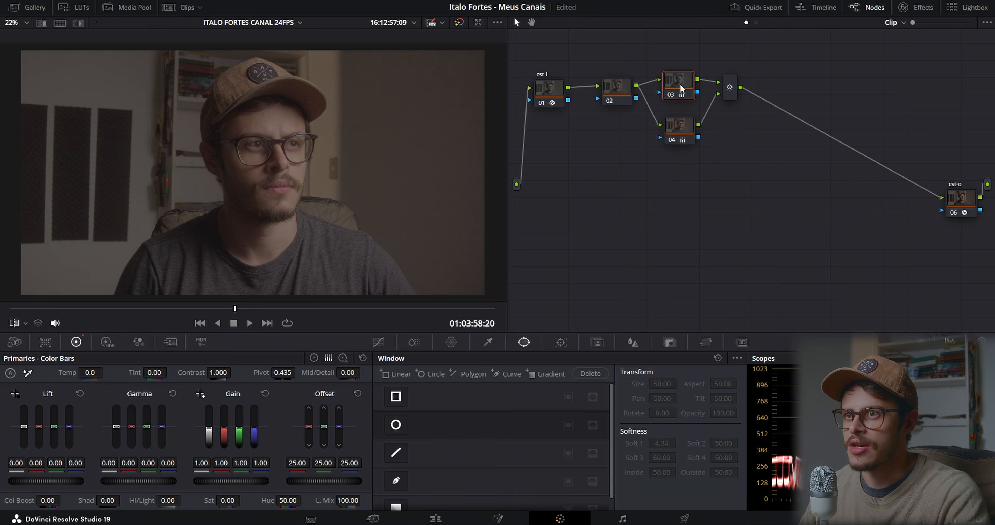
# Move node 03 higher and reposition node 04 so the two branches sit evenly around the layer mixer
pyautogui.moveTo(682, 89); pyautogui.dragTo(705, 161)
pyautogui.click(729, 90)
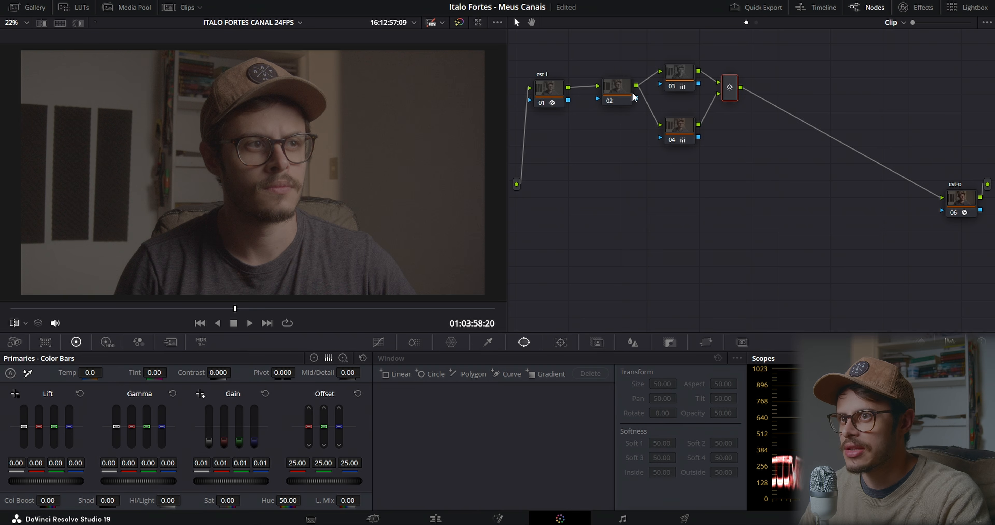
pyautogui.click(680, 82)
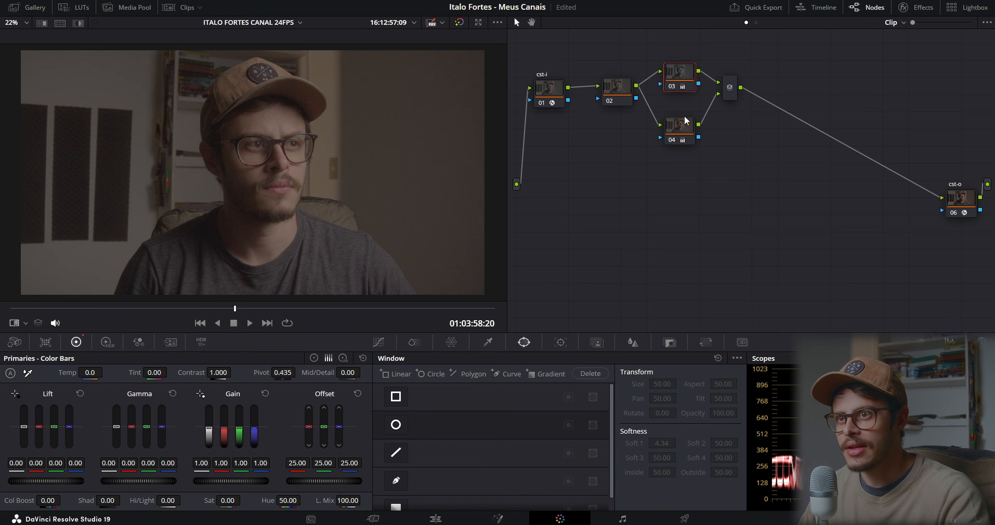
pyautogui.click(683, 128)
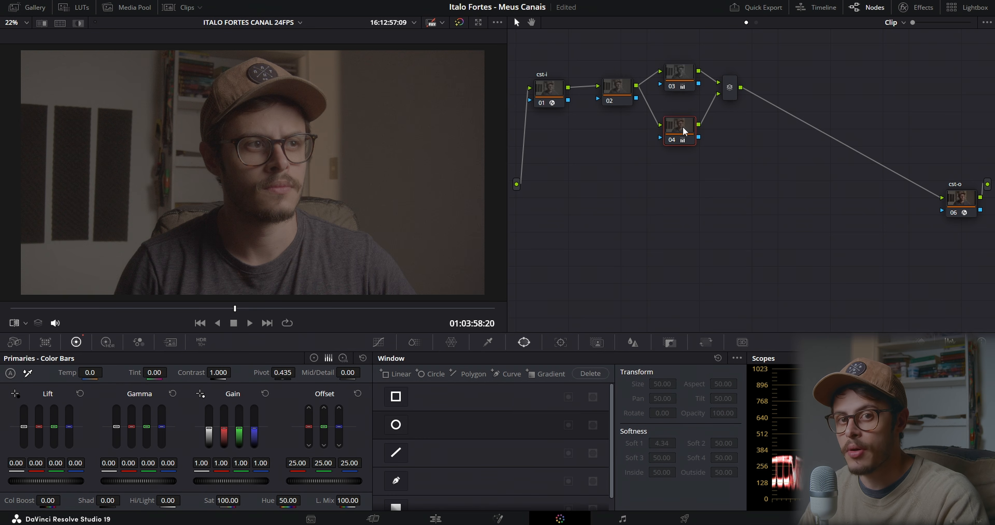
pyautogui.moveTo(683, 130); pyautogui.dragTo(683, 139)
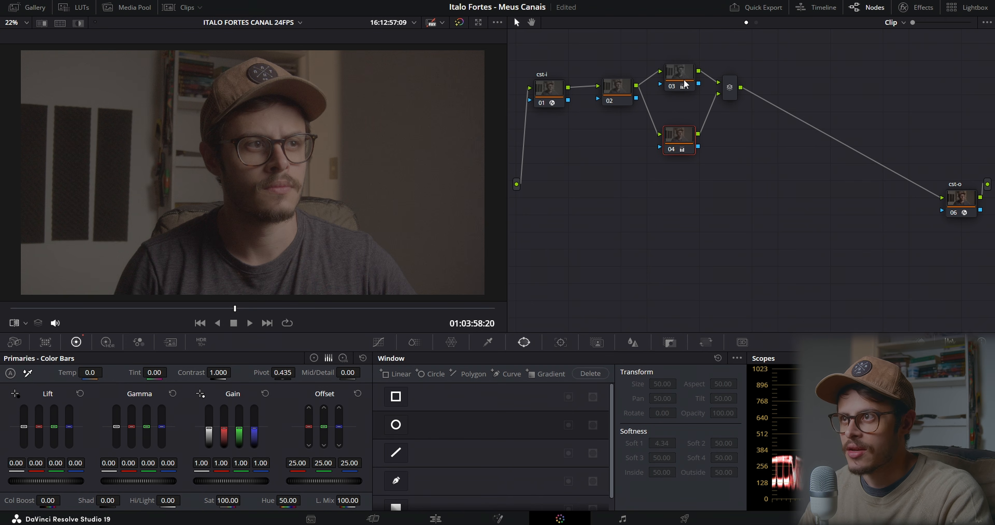
pyautogui.moveTo(680, 135); pyautogui.dragTo(682, 130)
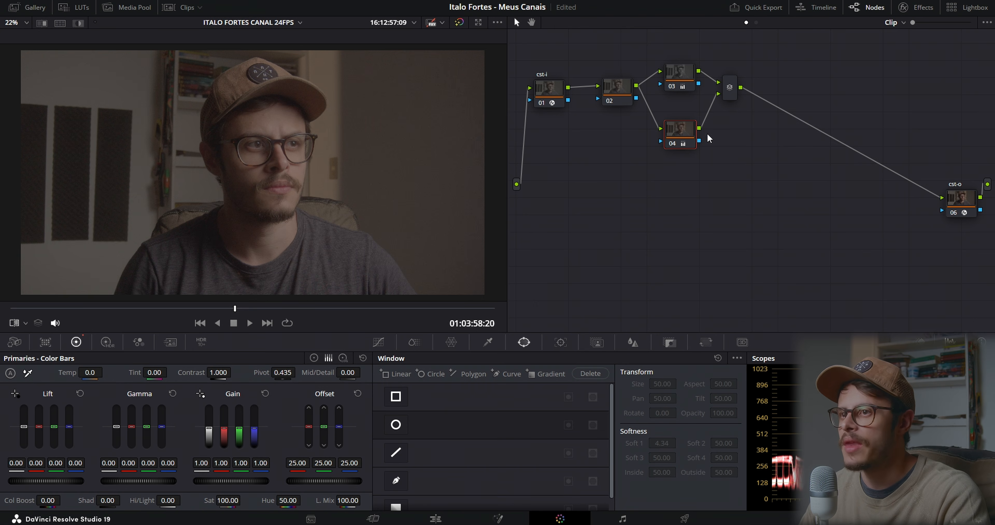
pyautogui.moveTo(678, 130); pyautogui.dragTo(678, 121)
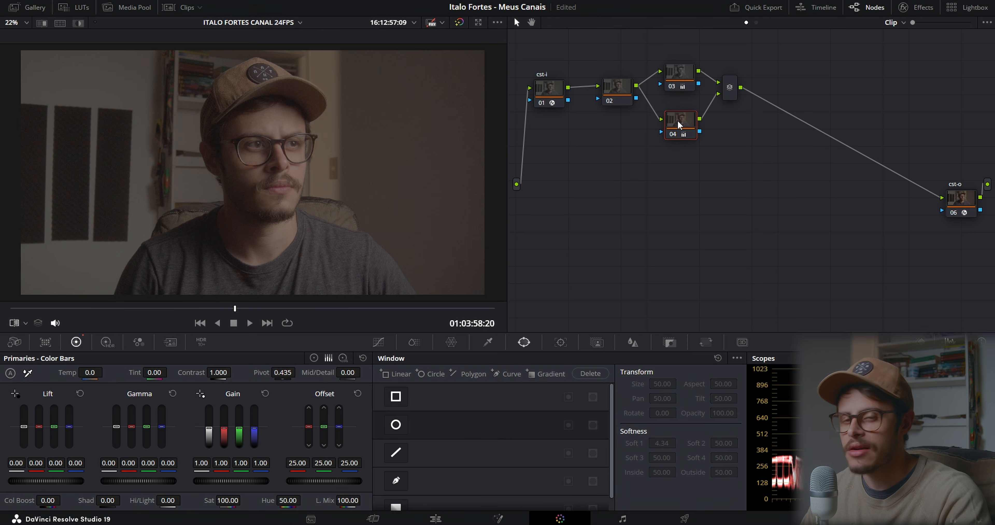